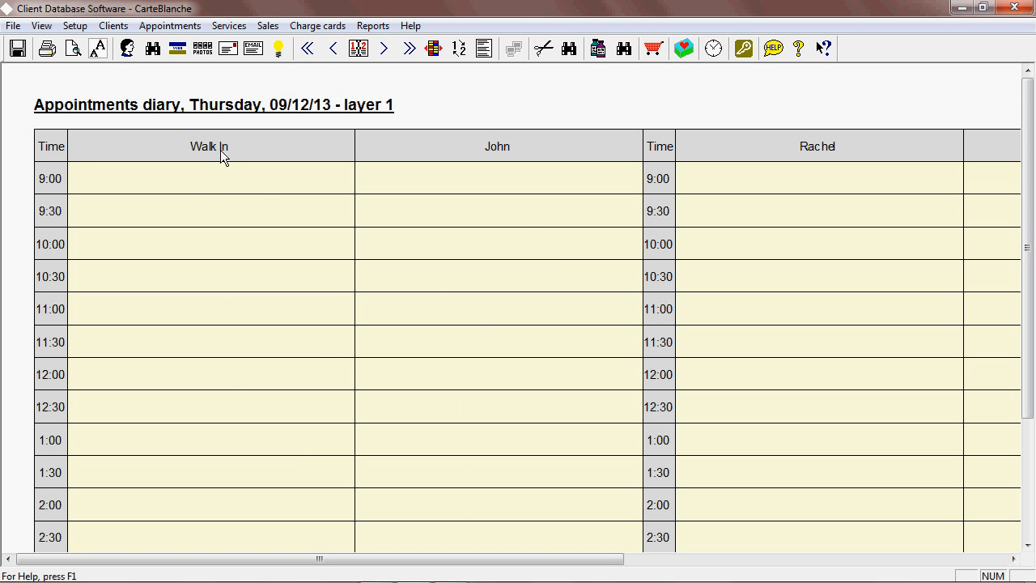
Start a 9:00 appointment in John's column, finding the client by a last name beginning with "s".
{"action": "left_click_drag", "start_coordinate": [502, 559], "coordinate": [410, 564]}
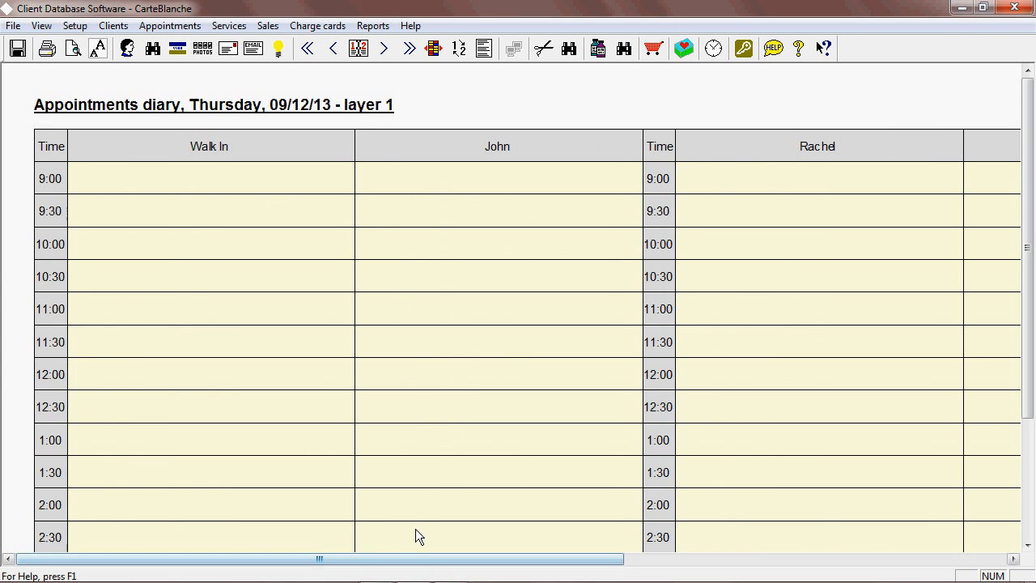
{"action": "double_click", "coordinate": [463, 177]}
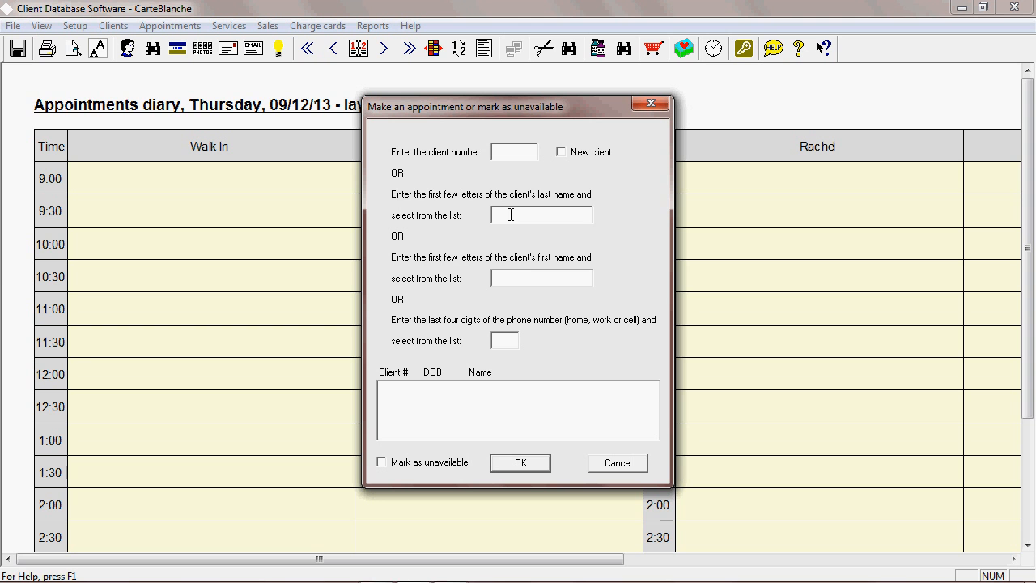
{"action": "type", "text": "s"}
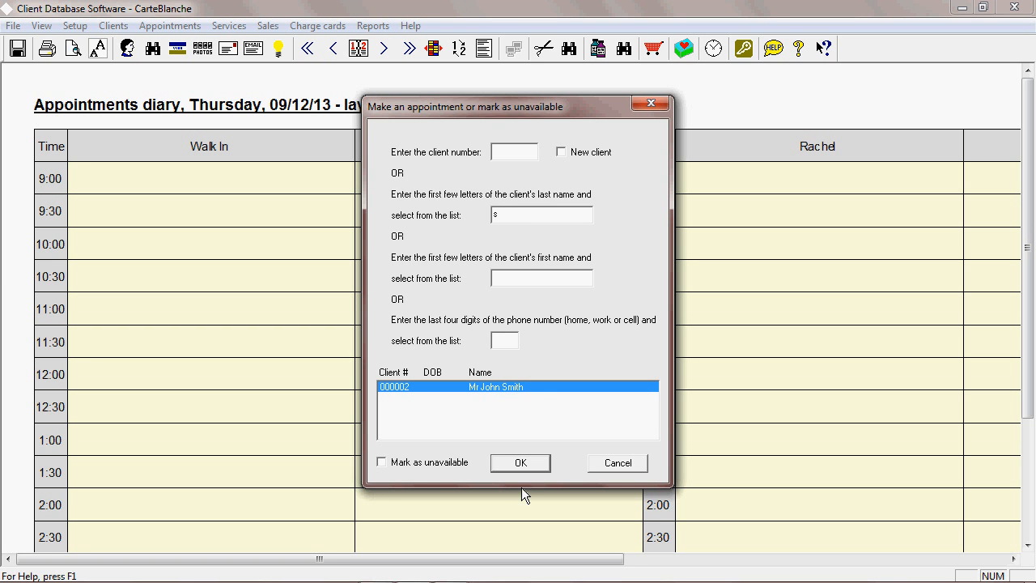
{"action": "left_click", "coordinate": [523, 464]}
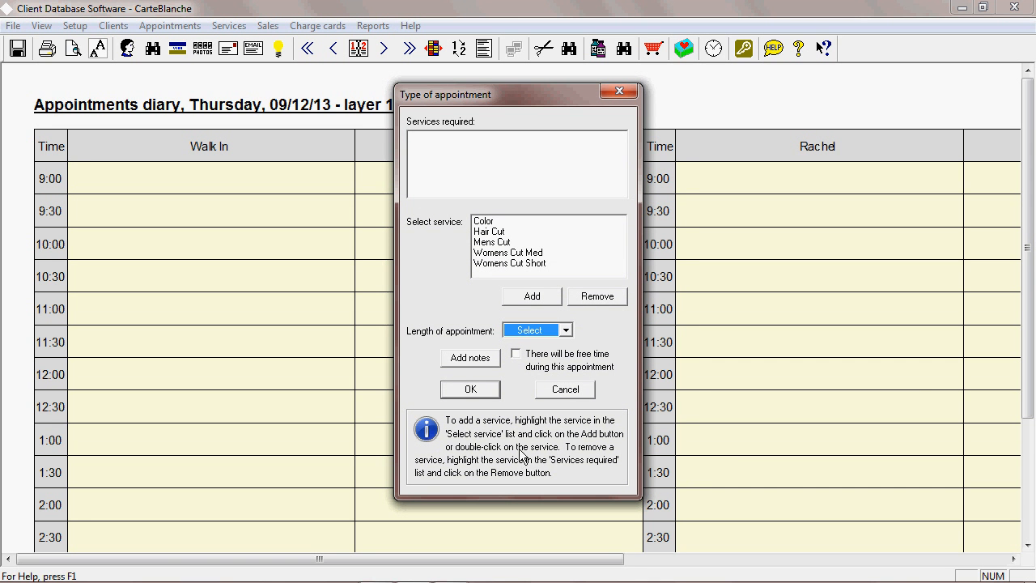
Add Mens Cut to the appointment's required services.
{"action": "left_click", "coordinate": [508, 242]}
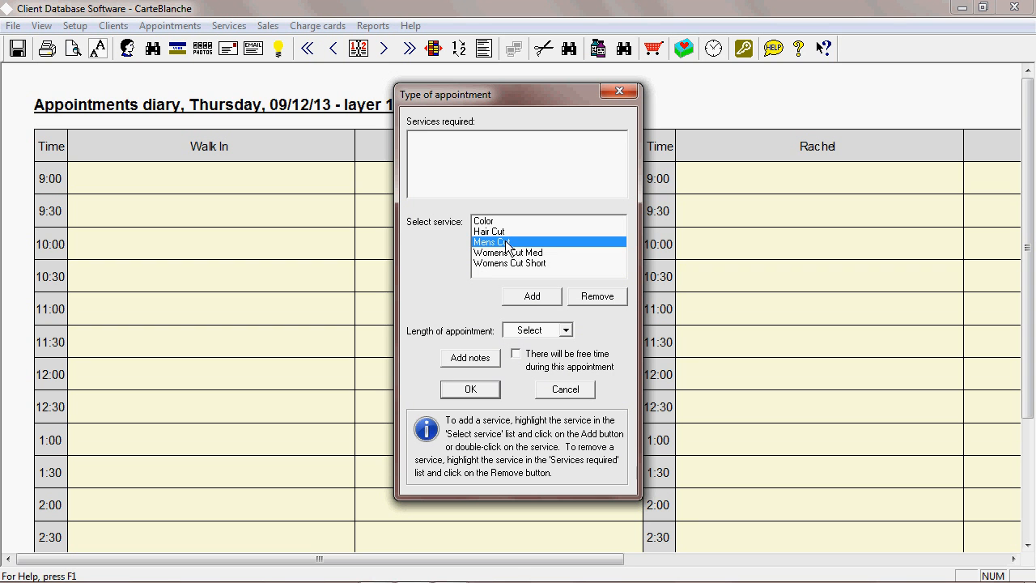
{"action": "left_click", "coordinate": [524, 296]}
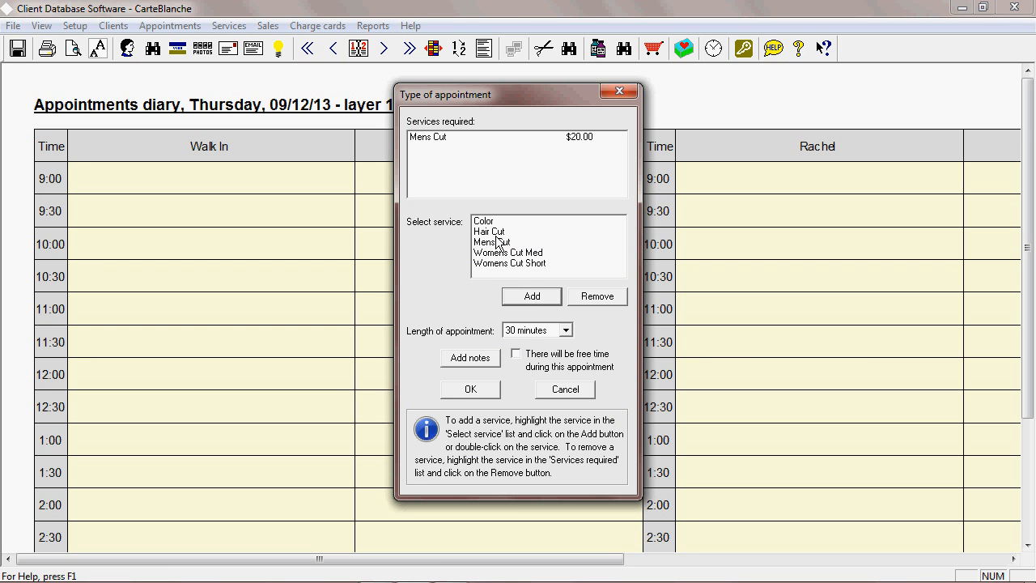
Add Color to the required services, remove it again, and confirm the Mens Cut appointment.
{"action": "left_click", "coordinate": [491, 222]}
{"action": "left_click", "coordinate": [532, 296]}
{"action": "left_click", "coordinate": [437, 147]}
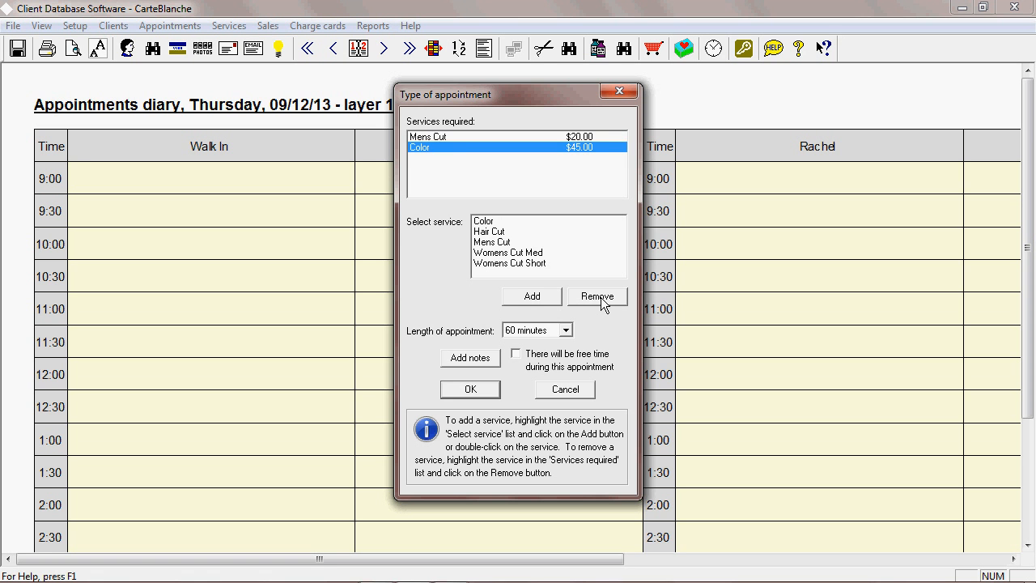
{"action": "left_click", "coordinate": [601, 297]}
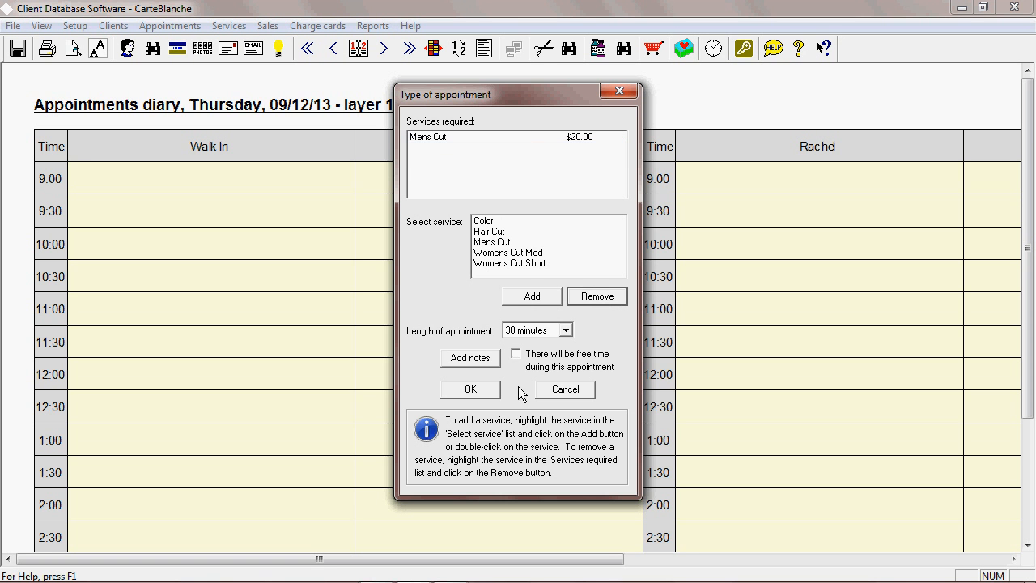
{"action": "left_click", "coordinate": [473, 389]}
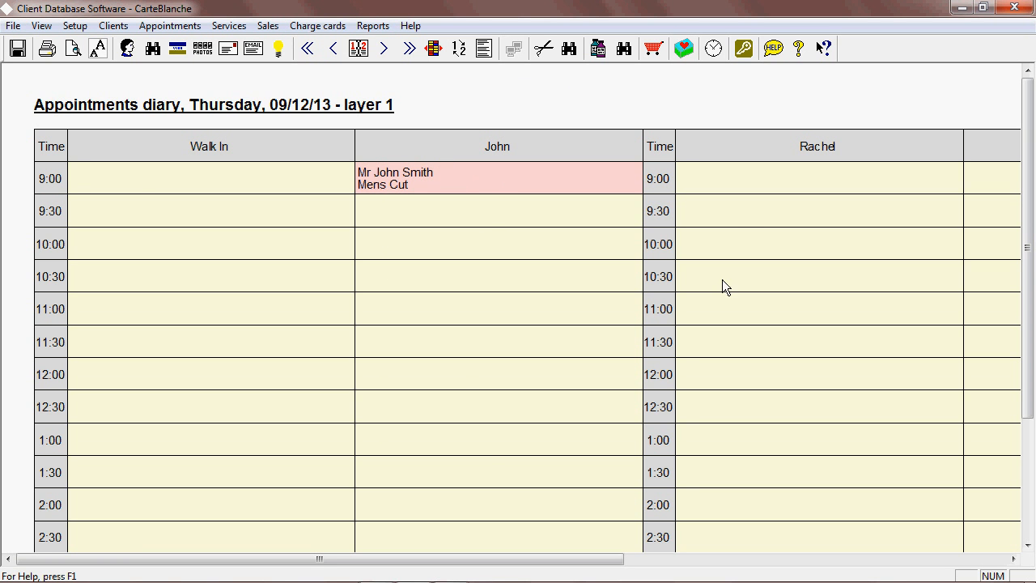
Start a 9:30 appointment in Rachel's column for the same client found by last name "s", accepting a second booking that day.
{"action": "double_click", "coordinate": [737, 216]}
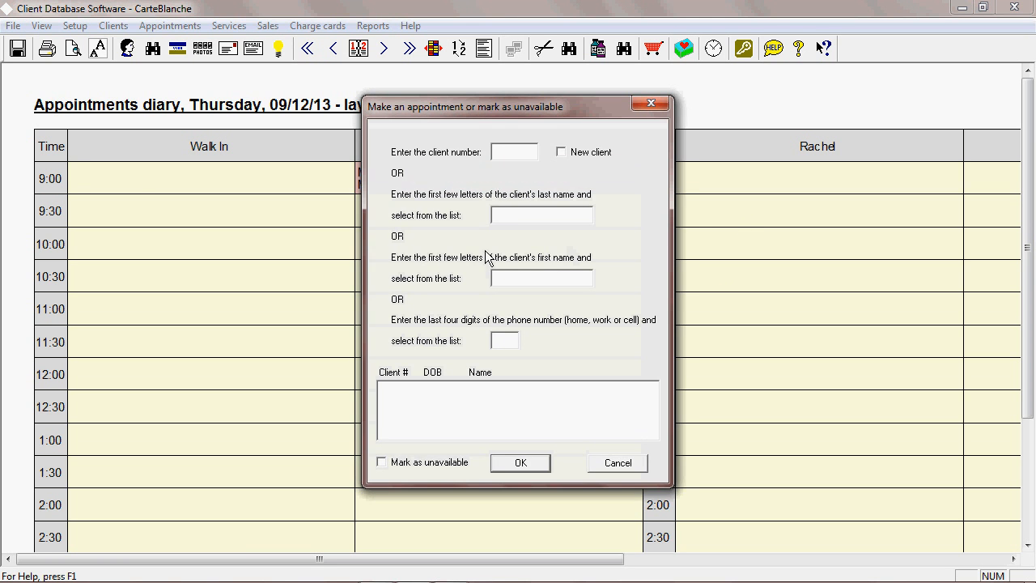
{"action": "left_click", "coordinate": [513, 217]}
{"action": "type", "text": "s"}
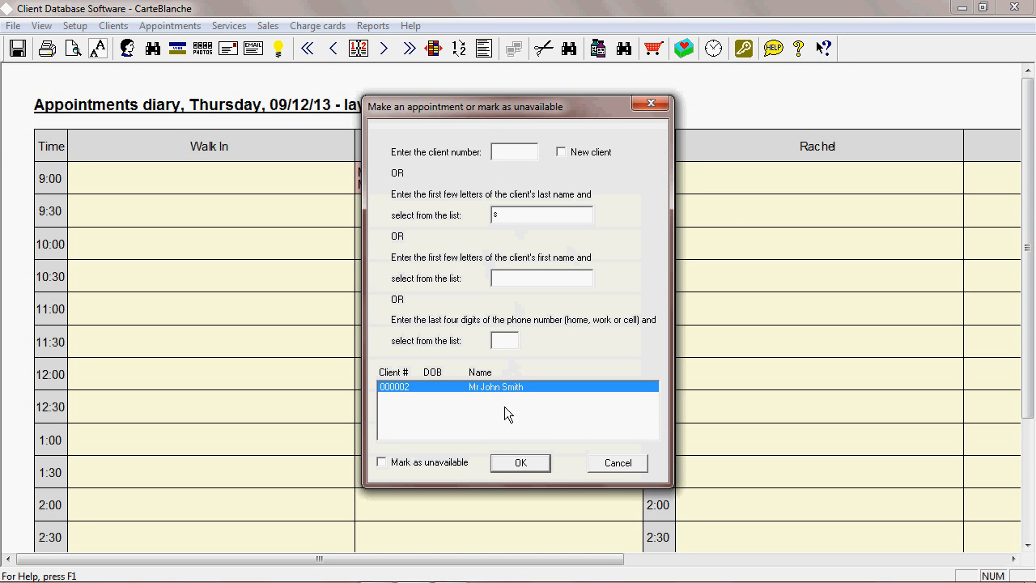
{"action": "left_click", "coordinate": [519, 463]}
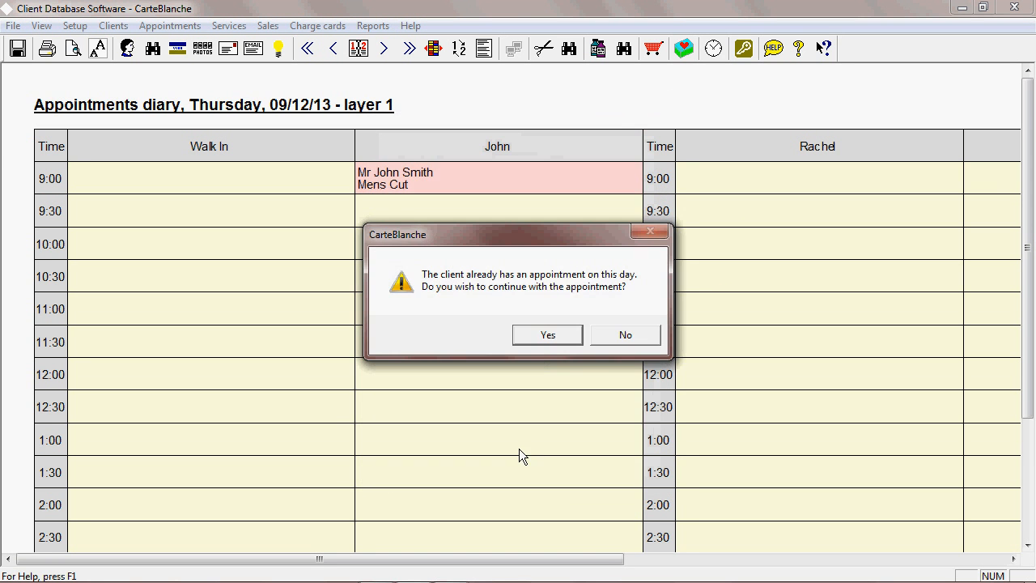
{"action": "left_click", "coordinate": [548, 334]}
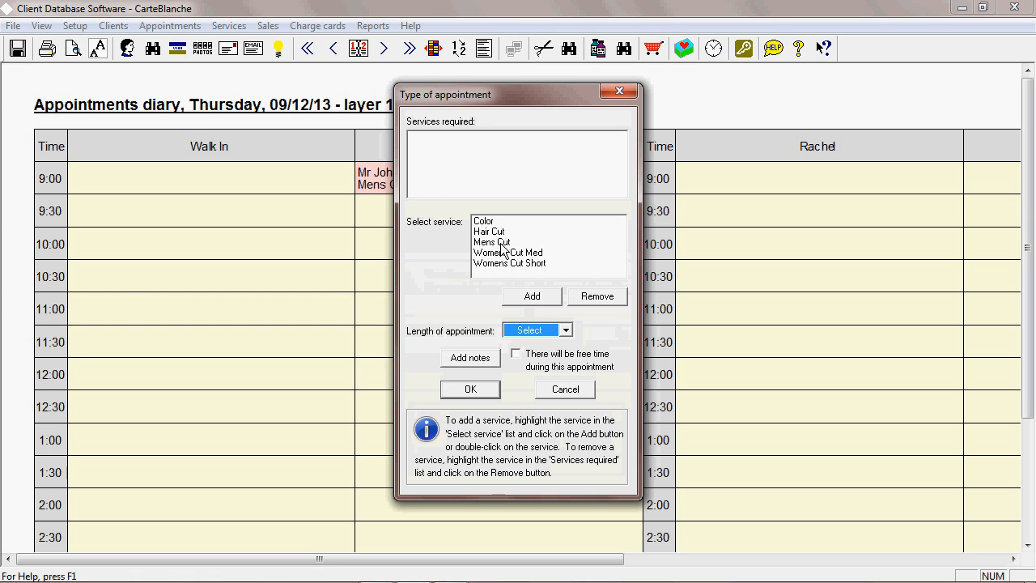
Add Color as the required service and confirm Rachel's 9:30 appointment.
{"action": "left_click", "coordinate": [492, 222]}
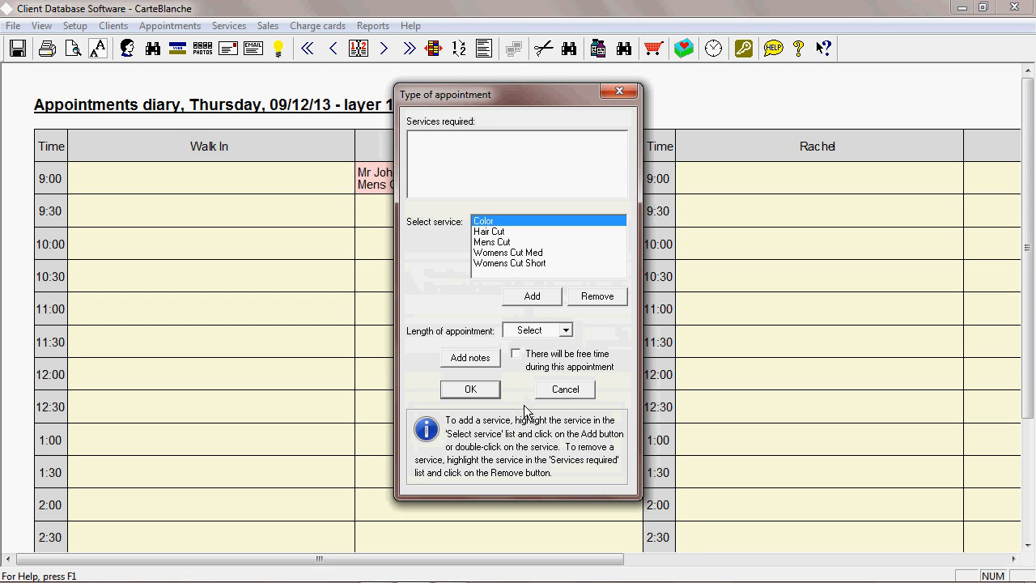
{"action": "left_click", "coordinate": [465, 389]}
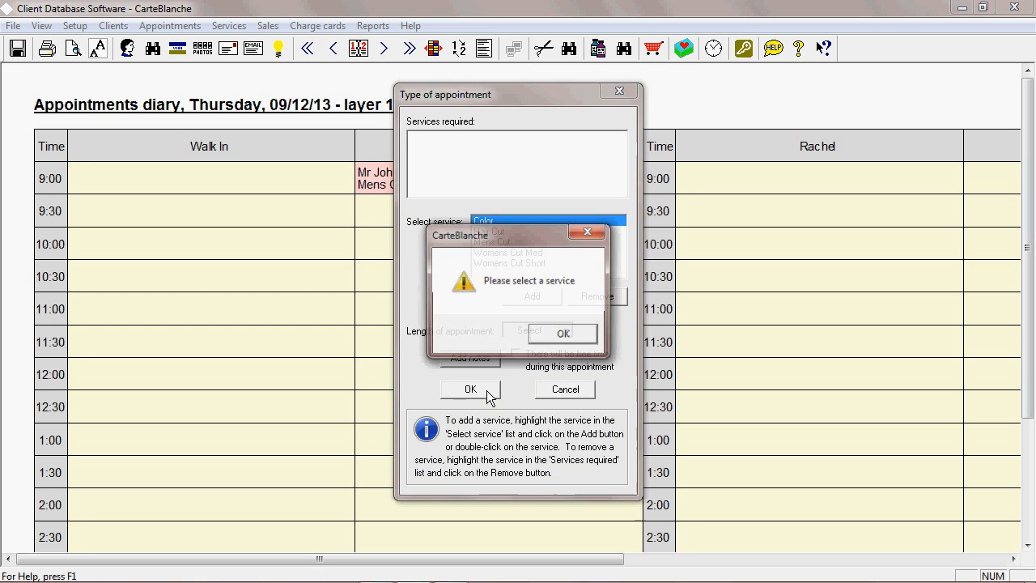
{"action": "left_click", "coordinate": [548, 340]}
{"action": "left_click", "coordinate": [524, 296]}
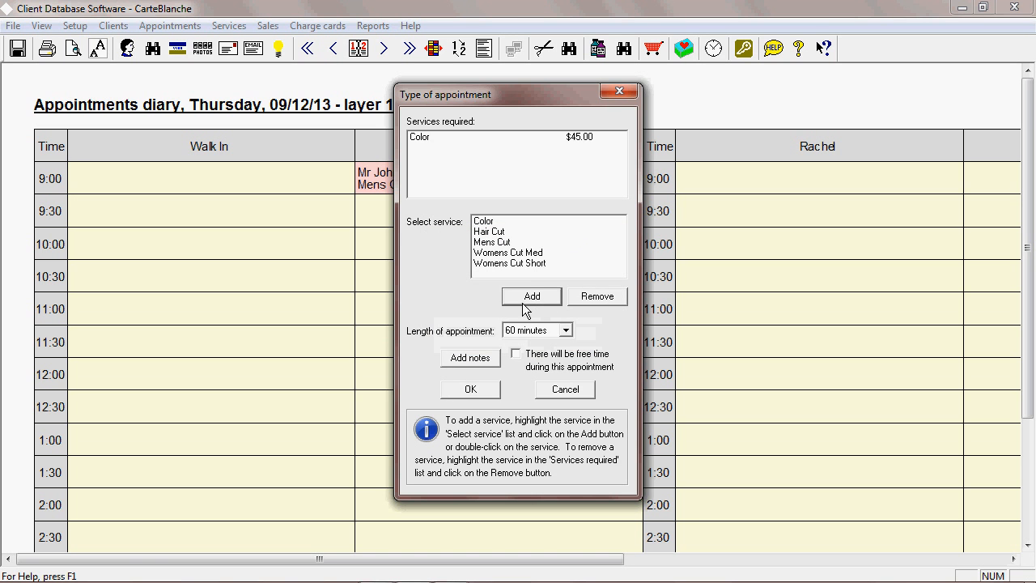
{"action": "left_click", "coordinate": [469, 392]}
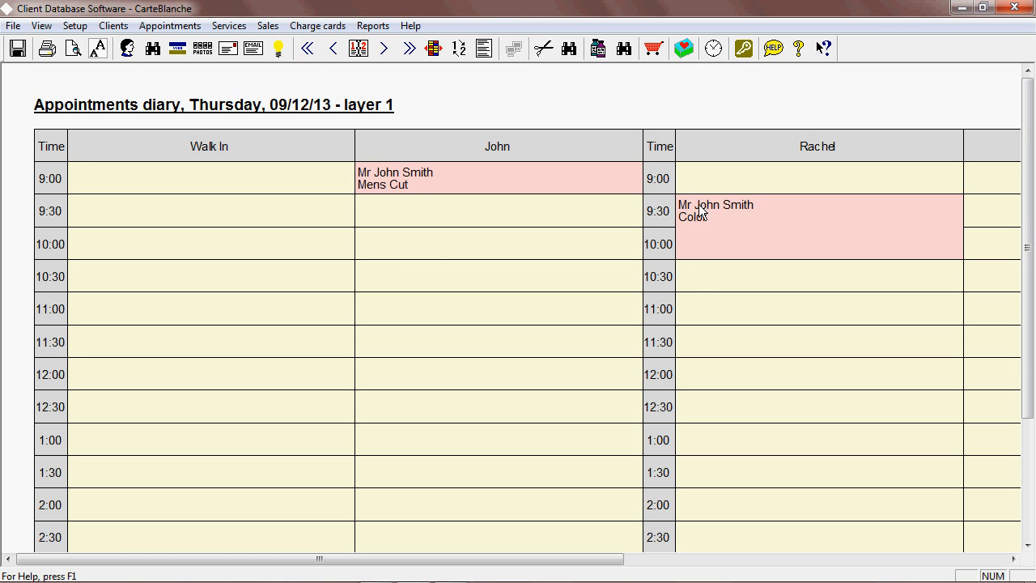
Open the action options for Rachel's 9:30 appointment and close them without choosing anything.
{"action": "left_click", "coordinate": [748, 234]}
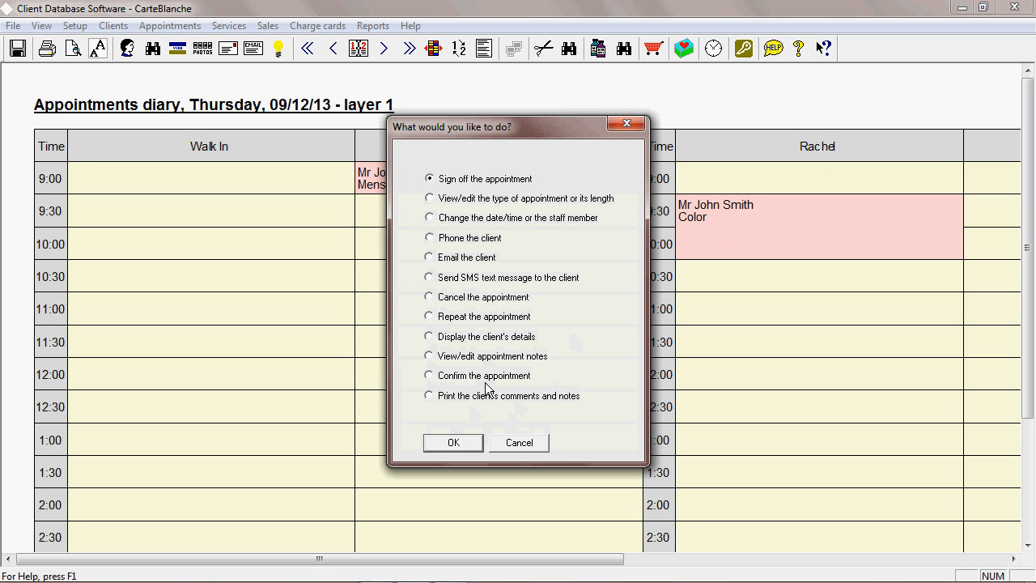
{"action": "left_click", "coordinate": [518, 444]}
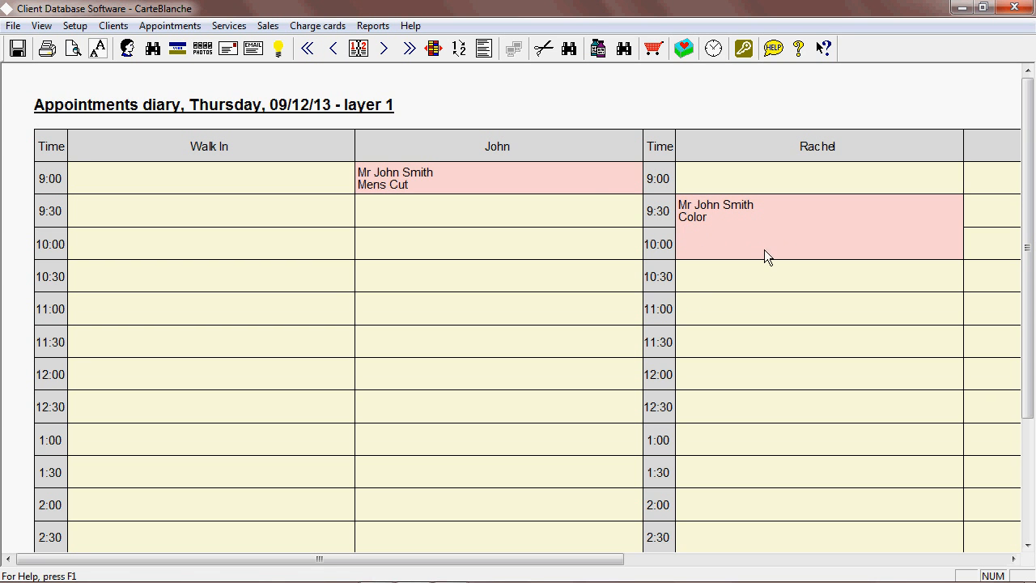
Cycle the diary view through layer 2 and the equipment diary back to layer 1.
{"action": "left_click", "coordinate": [458, 50]}
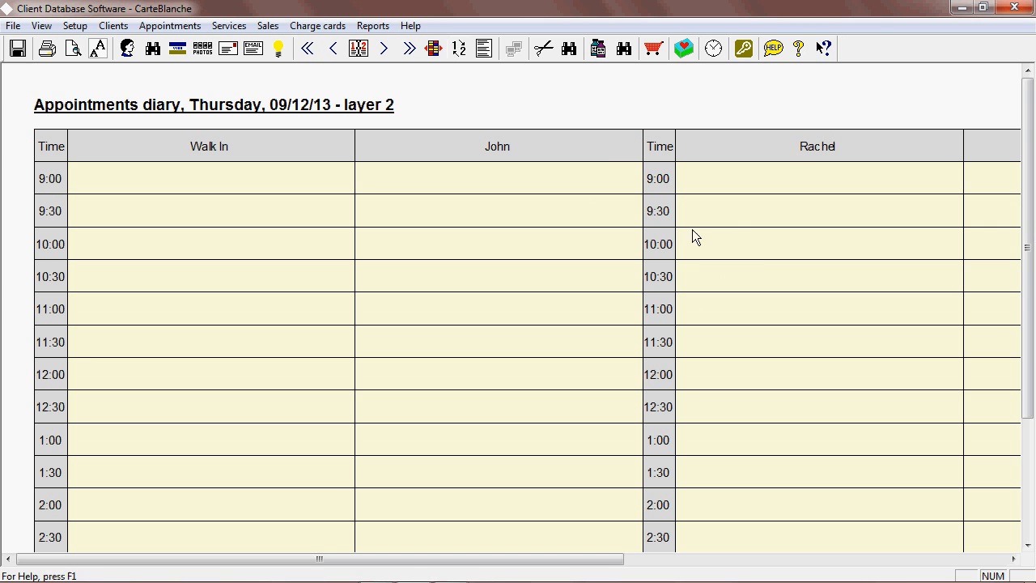
{"action": "left_click", "coordinate": [458, 50]}
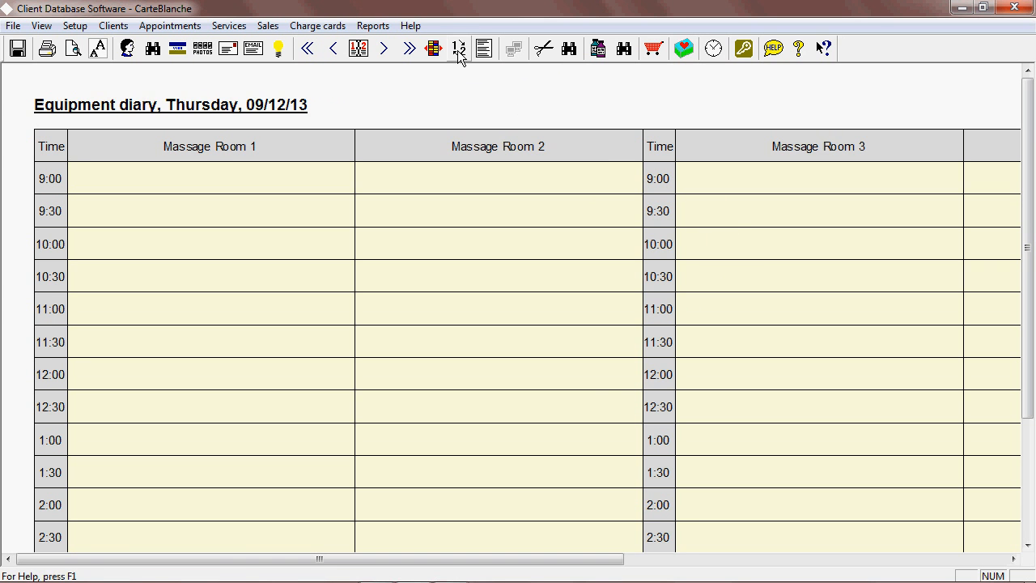
{"action": "left_click", "coordinate": [458, 49]}
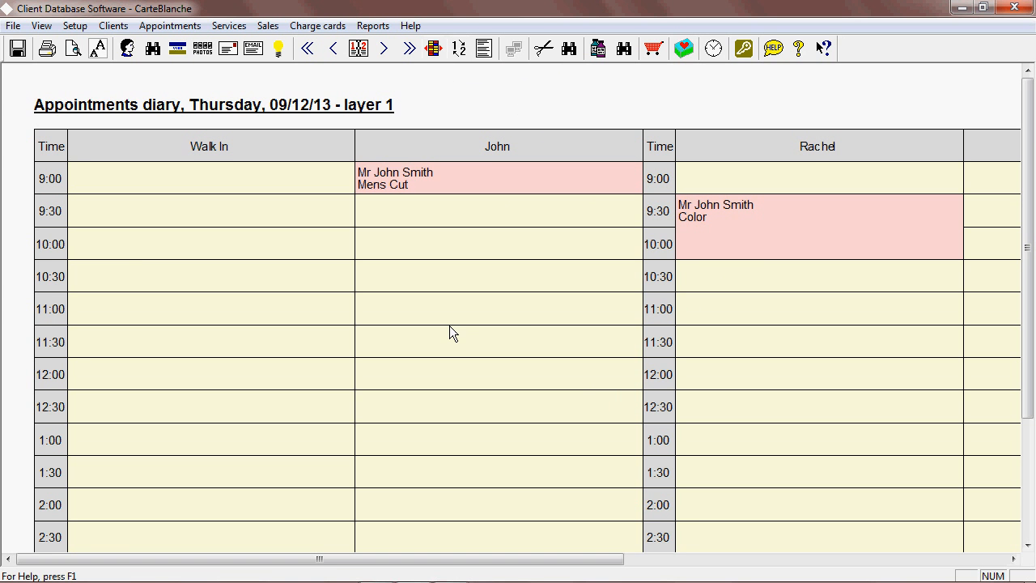
Start an 11:30 appointment in John's column for the client found by last name "s", accepting another booking that day.
{"action": "double_click", "coordinate": [494, 350]}
{"action": "left_click", "coordinate": [512, 217]}
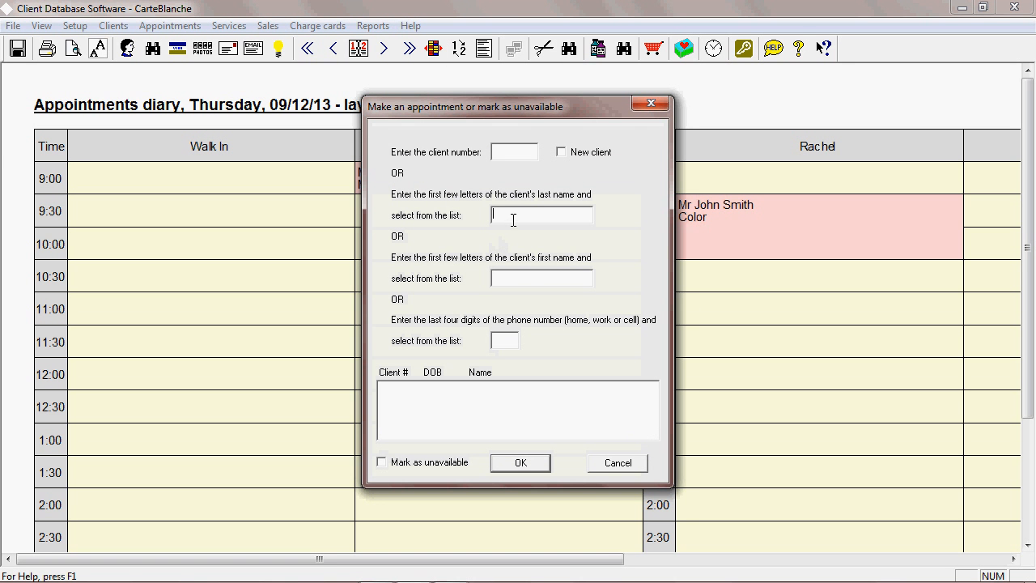
{"action": "type", "text": "s"}
{"action": "left_click", "coordinate": [516, 464]}
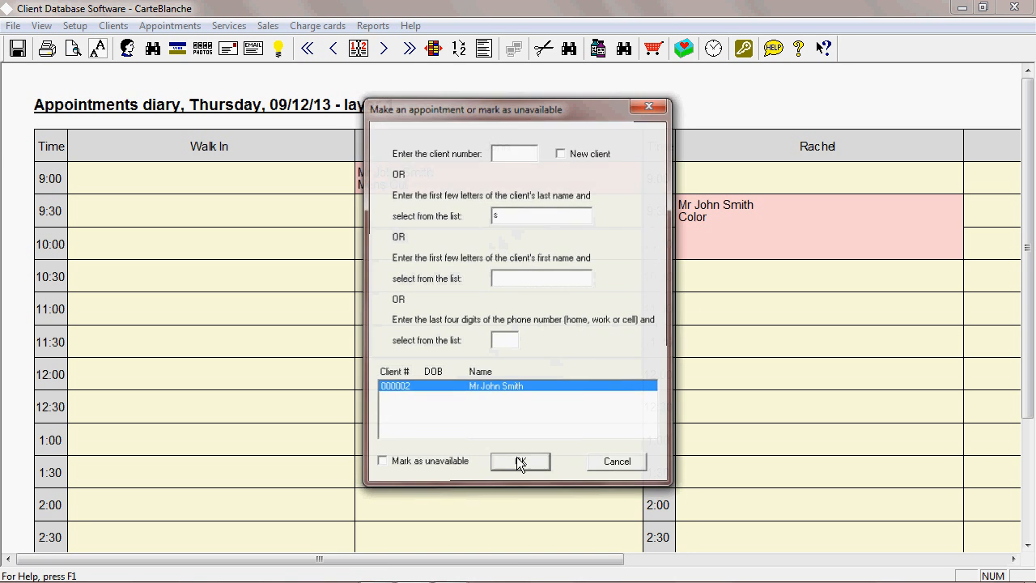
{"action": "left_click", "coordinate": [544, 335]}
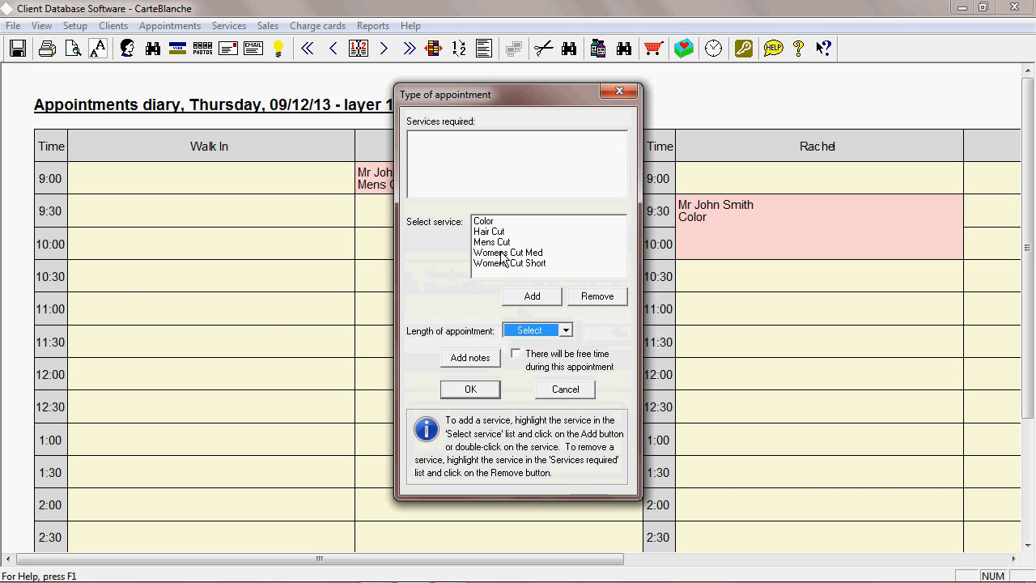
Add Womens Cut Short, Womens Cut Med, Hair Cut, Mens Cut and Color as services and confirm the appointment.
{"action": "left_click", "coordinate": [496, 264]}
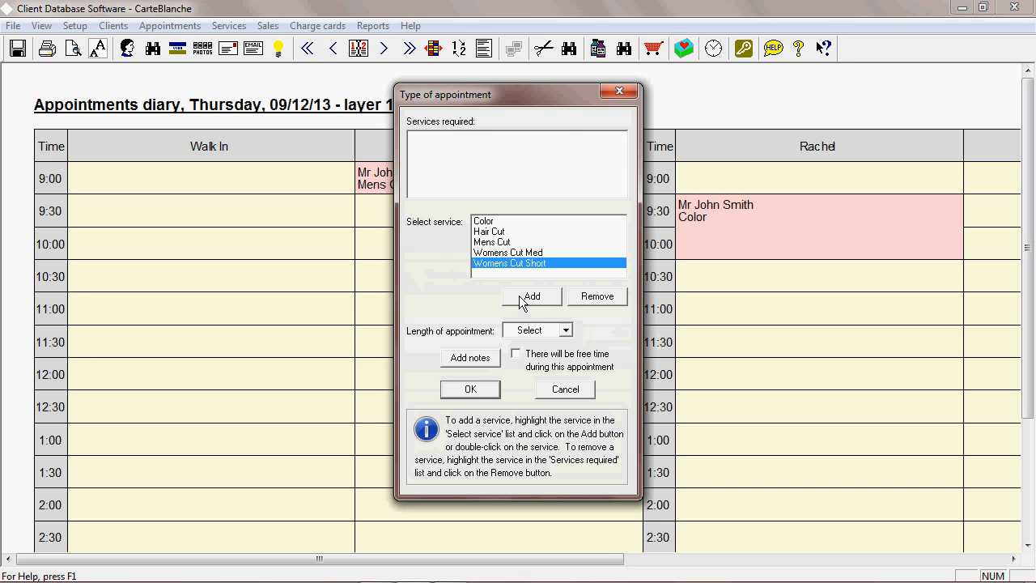
{"action": "left_click", "coordinate": [526, 296]}
{"action": "left_click", "coordinate": [510, 253]}
{"action": "left_click", "coordinate": [529, 294]}
{"action": "left_click", "coordinate": [510, 231]}
{"action": "left_click", "coordinate": [530, 297]}
{"action": "left_click", "coordinate": [522, 241]}
{"action": "left_click", "coordinate": [532, 297]}
{"action": "left_click", "coordinate": [490, 221]}
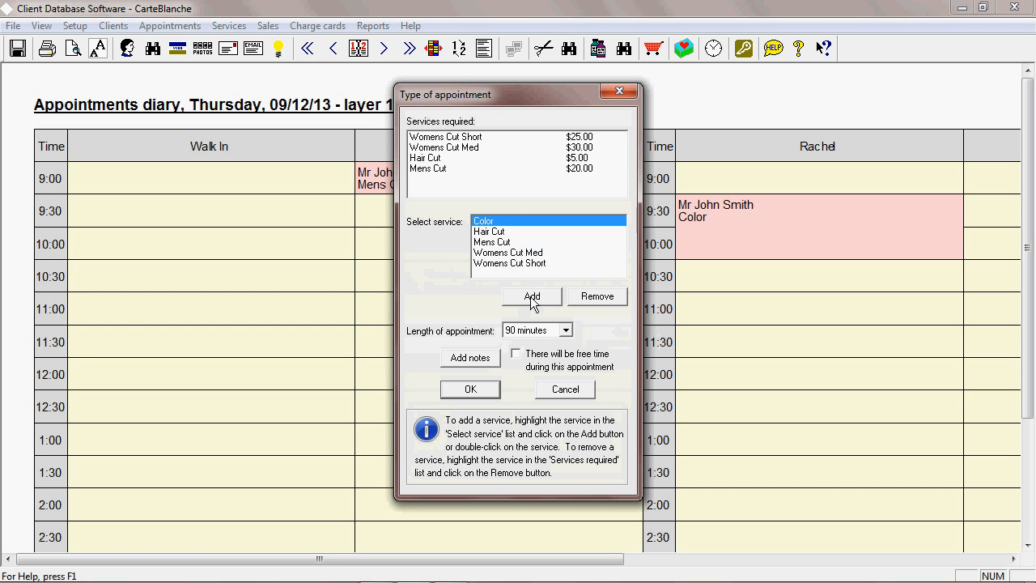
{"action": "left_click", "coordinate": [531, 297]}
{"action": "left_click", "coordinate": [470, 392]}
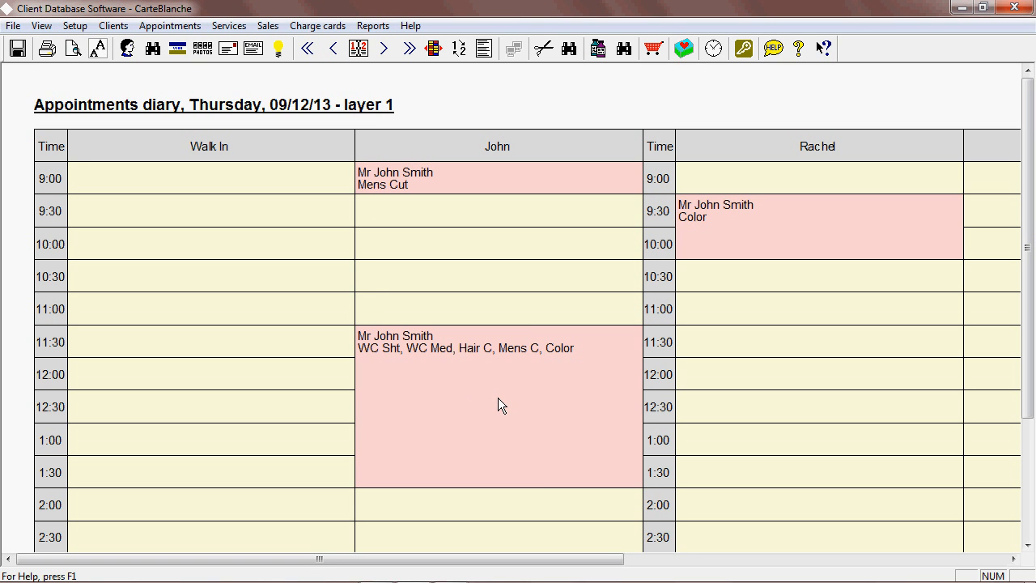
Cancel John's 11:30 appointment.
{"action": "left_click", "coordinate": [498, 397]}
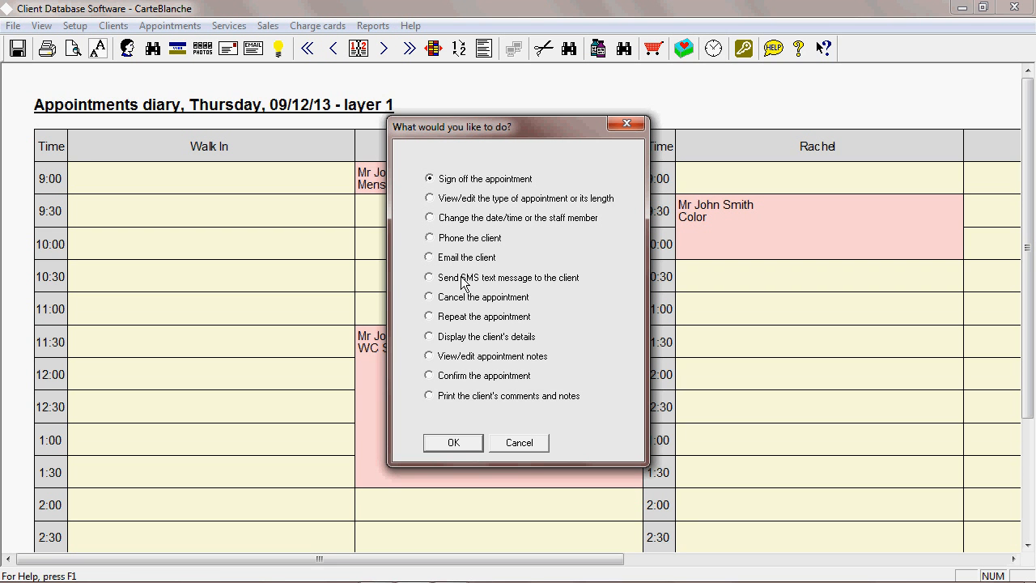
{"action": "left_click", "coordinate": [462, 300]}
{"action": "left_click", "coordinate": [465, 445]}
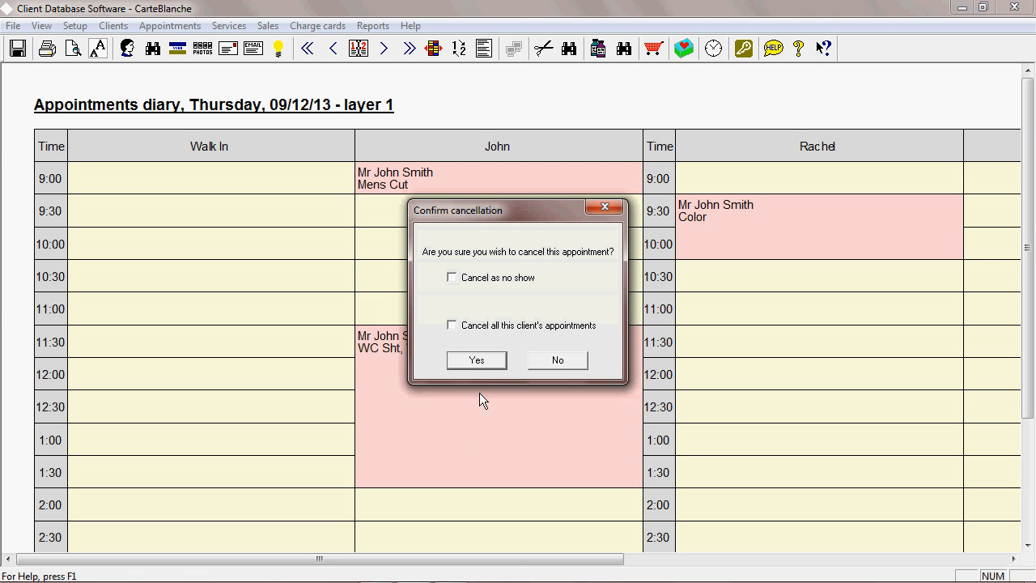
{"action": "left_click", "coordinate": [476, 360]}
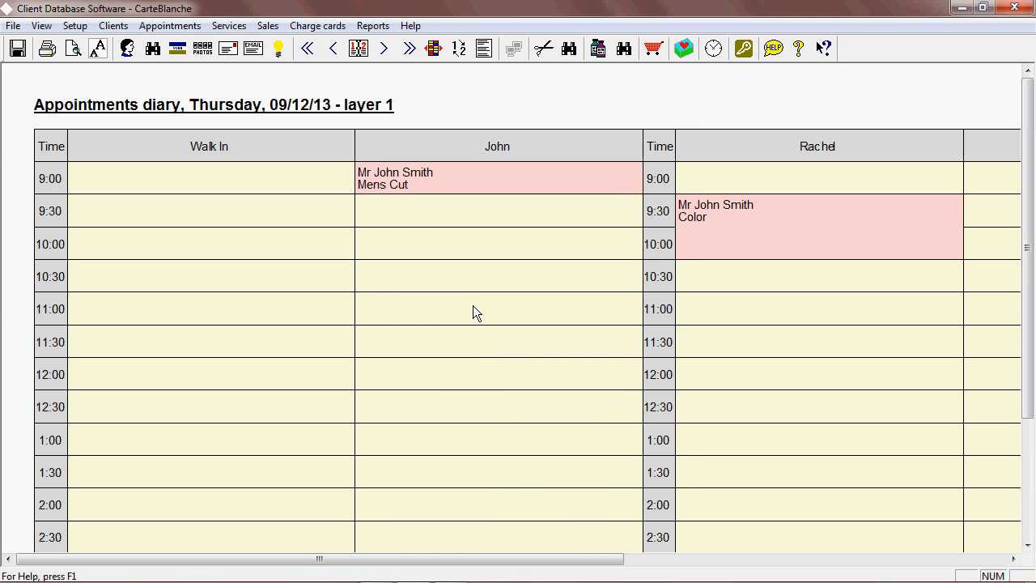
Start an 11:00 appointment in John's column, selecting the client found by last name "s" and accepting another booking that day.
{"action": "double_click", "coordinate": [471, 304]}
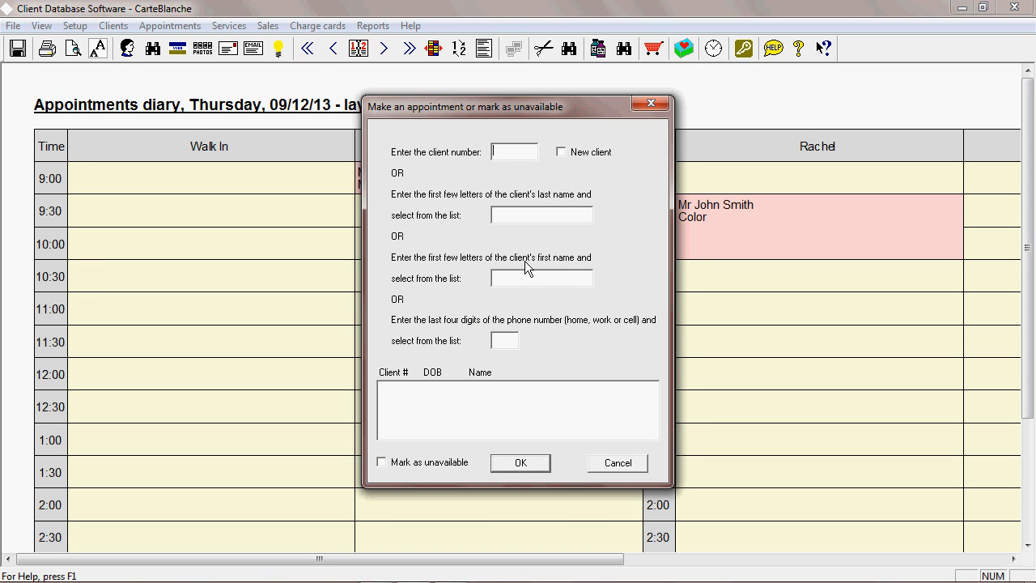
{"action": "left_click", "coordinate": [517, 278]}
{"action": "type", "text": "s"}
{"action": "left_click", "coordinate": [483, 387]}
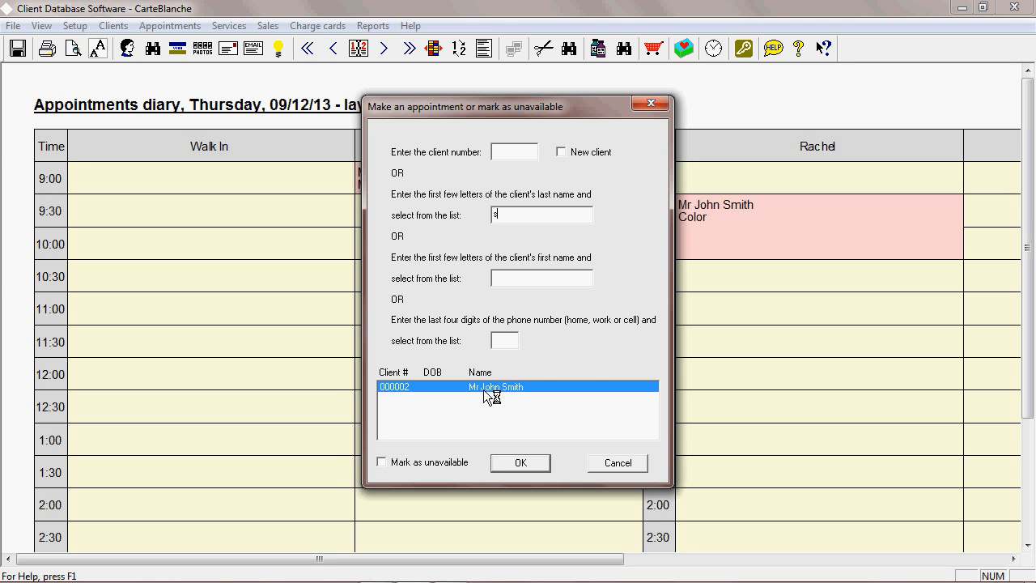
{"action": "left_click", "coordinate": [516, 461]}
{"action": "left_click", "coordinate": [549, 335]}
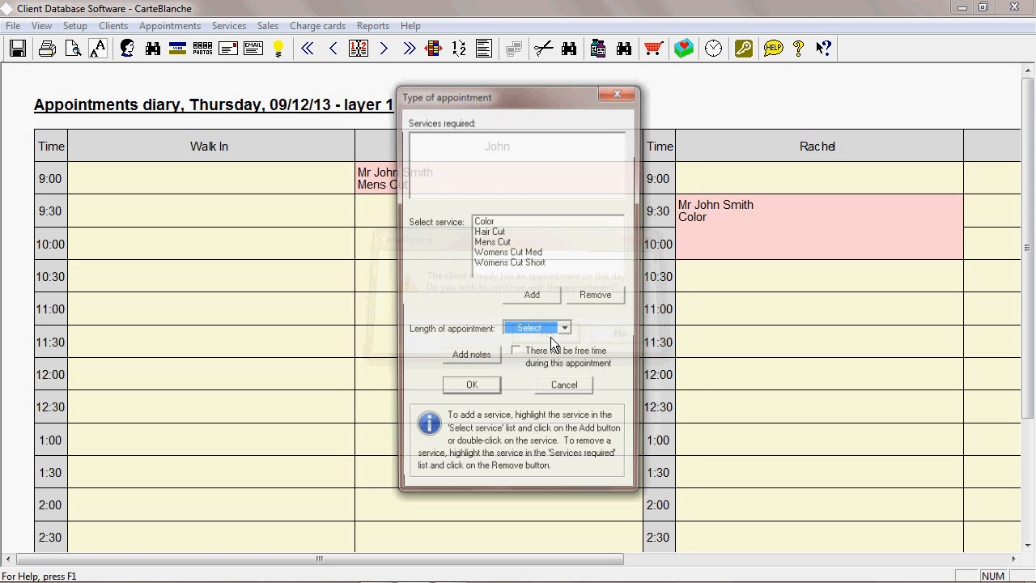
Add Color, Hair Cut, Mens Cut, Womens Cut Med and Womens Cut Short as services, mark free time during the appointment, and confirm it.
{"action": "left_click", "coordinate": [494, 221]}
{"action": "left_click", "coordinate": [537, 297]}
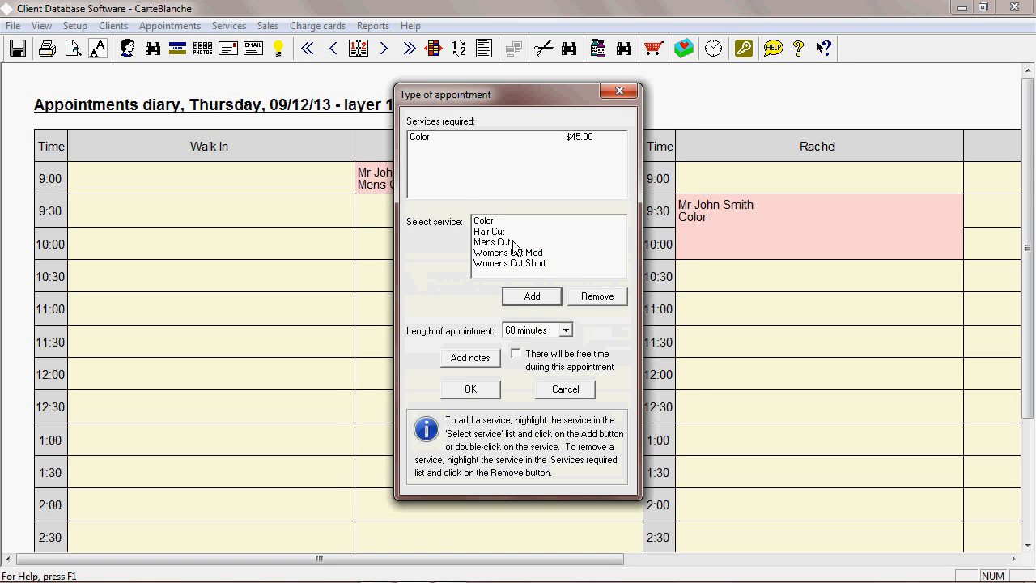
{"action": "left_click", "coordinate": [513, 231]}
{"action": "left_click", "coordinate": [523, 296]}
{"action": "double_click", "coordinate": [509, 243]}
{"action": "left_click", "coordinate": [518, 252]}
{"action": "left_click", "coordinate": [529, 294]}
{"action": "left_click", "coordinate": [516, 263]}
{"action": "left_click", "coordinate": [532, 296]}
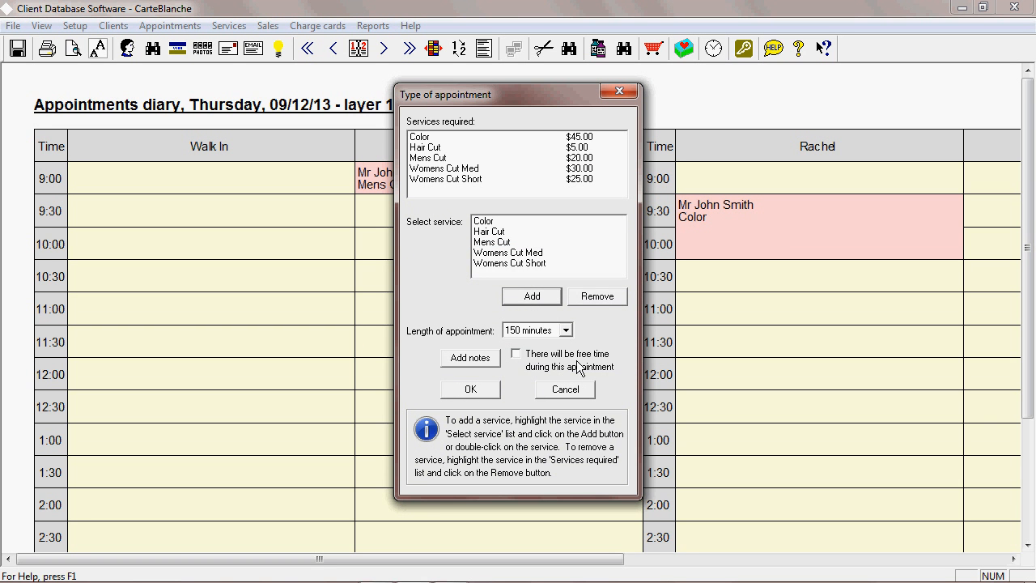
{"action": "left_click", "coordinate": [519, 359]}
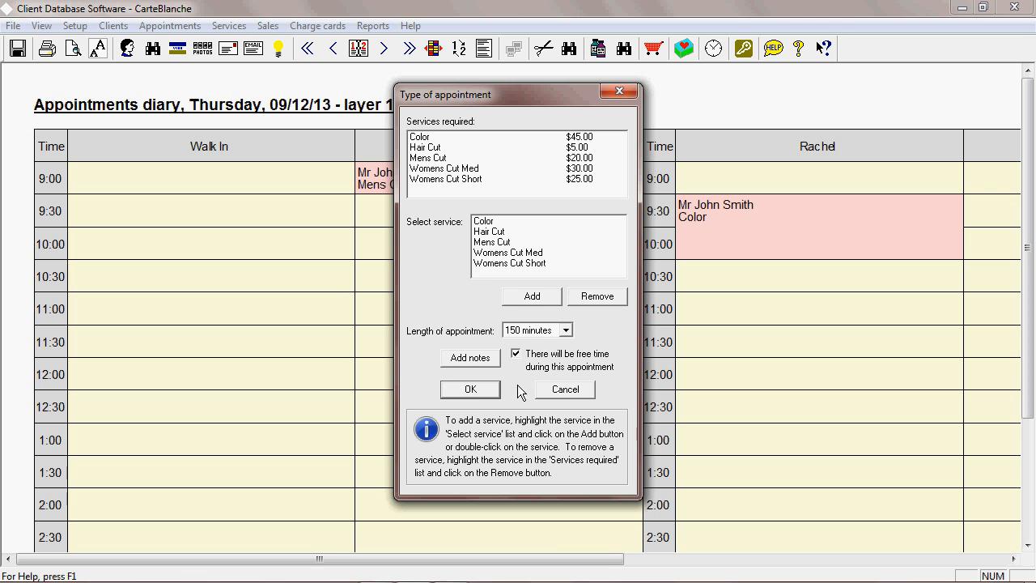
{"action": "left_click", "coordinate": [444, 390]}
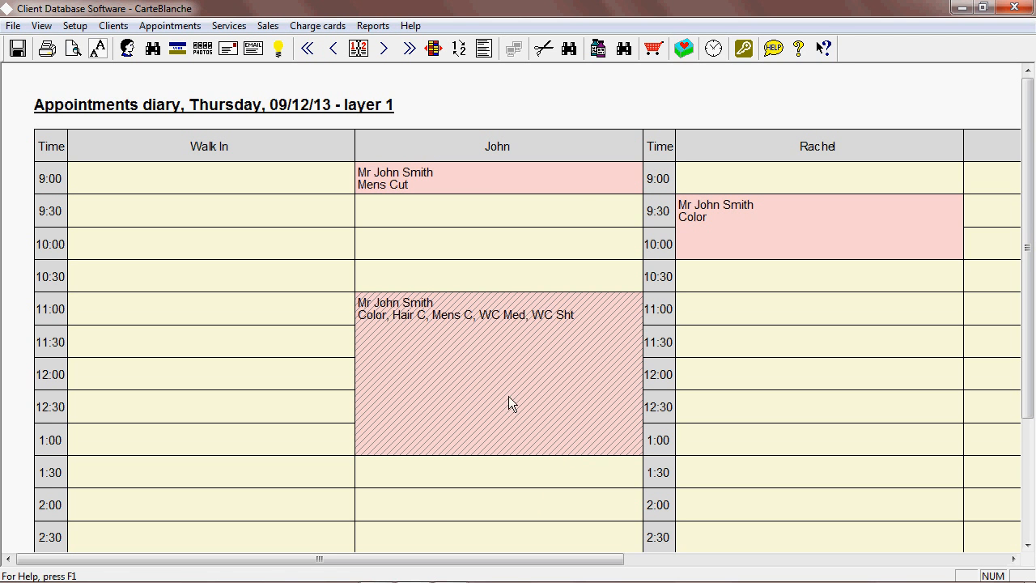
Toggle between diary layer 1, layer 2 and the equipment diary, scrolling across the equipment columns.
{"action": "left_click", "coordinate": [458, 50]}
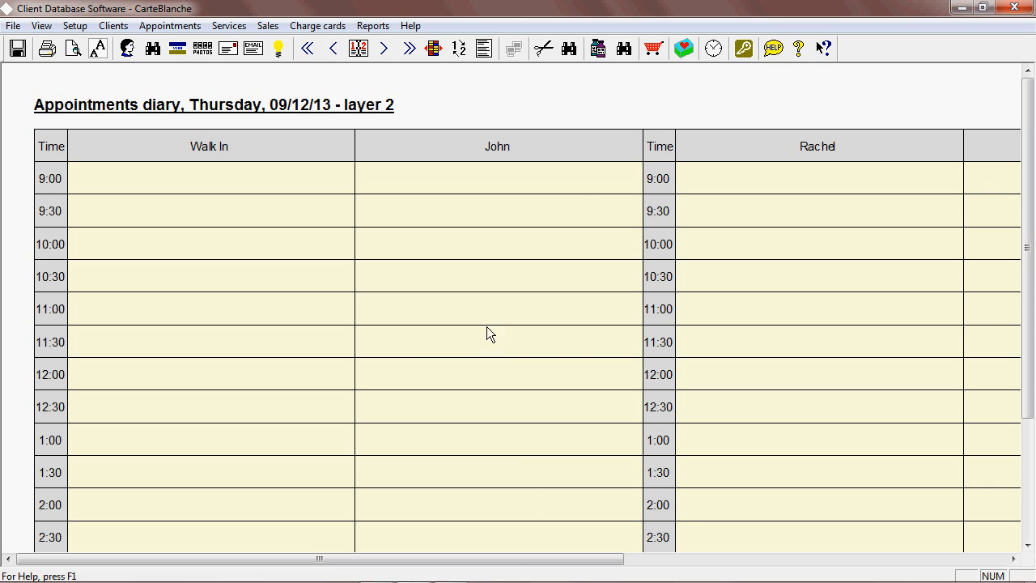
{"action": "left_click", "coordinate": [460, 49]}
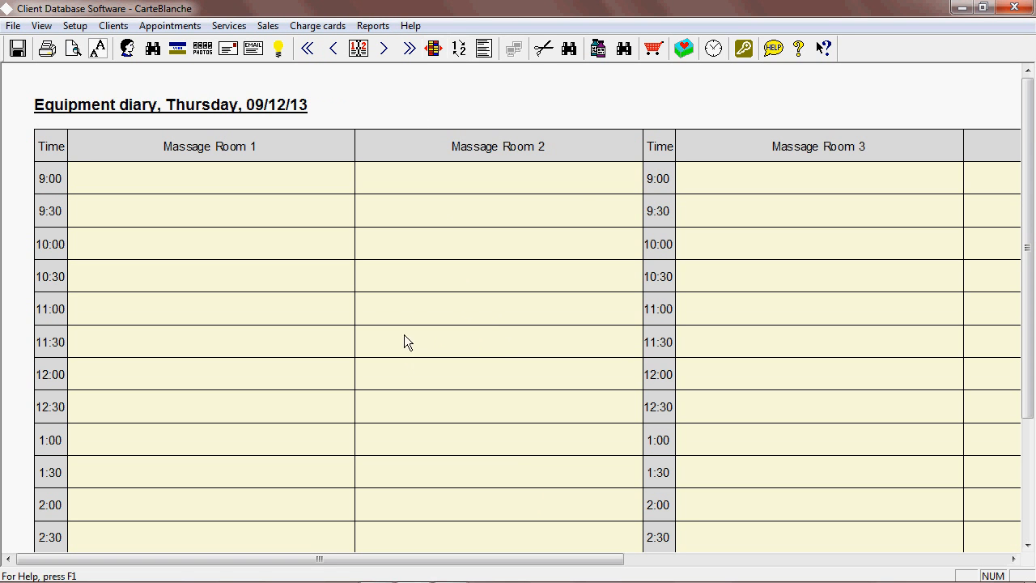
{"action": "left_click", "coordinate": [459, 50]}
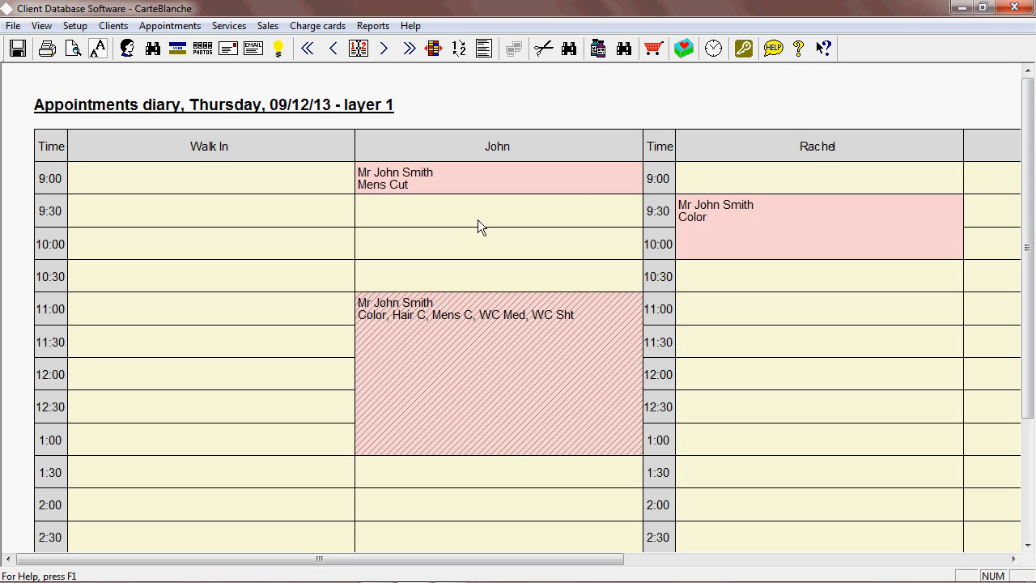
{"action": "left_click", "coordinate": [460, 49]}
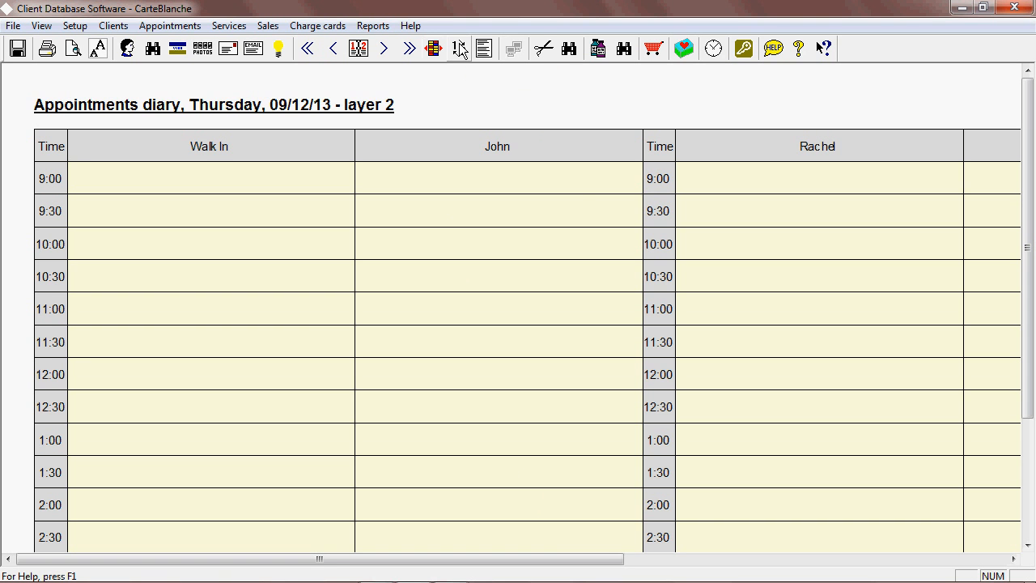
{"action": "left_click", "coordinate": [459, 49]}
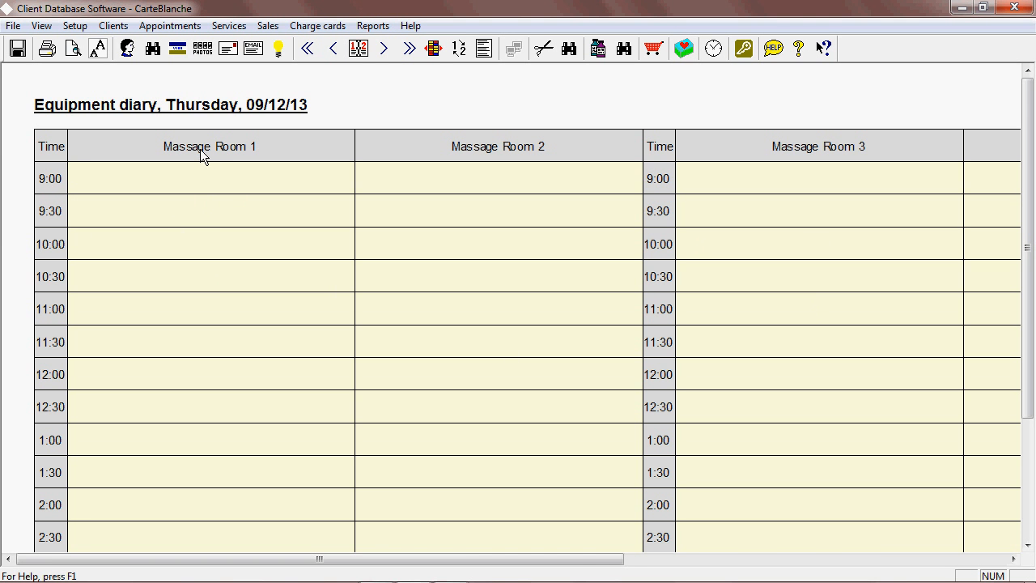
{"action": "left_click_drag", "start_coordinate": [575, 559], "coordinate": [828, 559]}
{"action": "left_click_drag", "start_coordinate": [687, 558], "coordinate": [794, 558]}
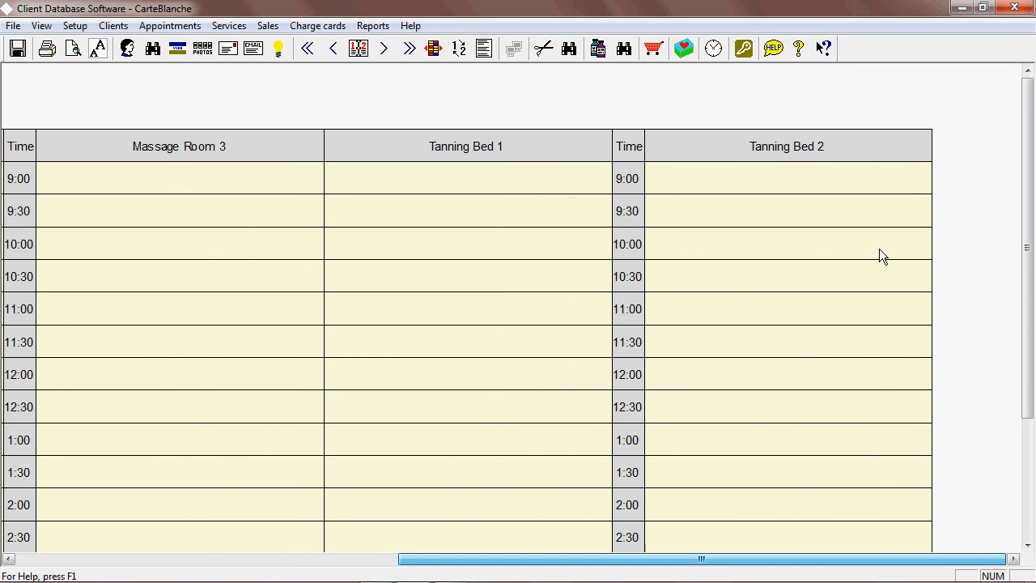
{"action": "left_click", "coordinate": [460, 48]}
{"action": "left_click_drag", "start_coordinate": [551, 560], "coordinate": [134, 560]}
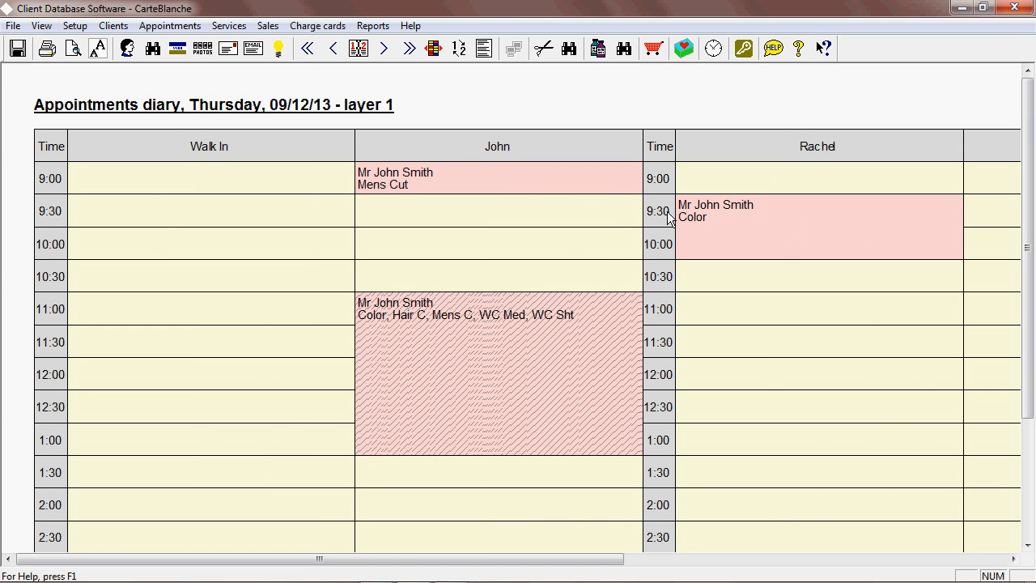
Sign off all of the client's appointments on this date, starting from John's 9:00 appointment.
{"action": "double_click", "coordinate": [510, 178]}
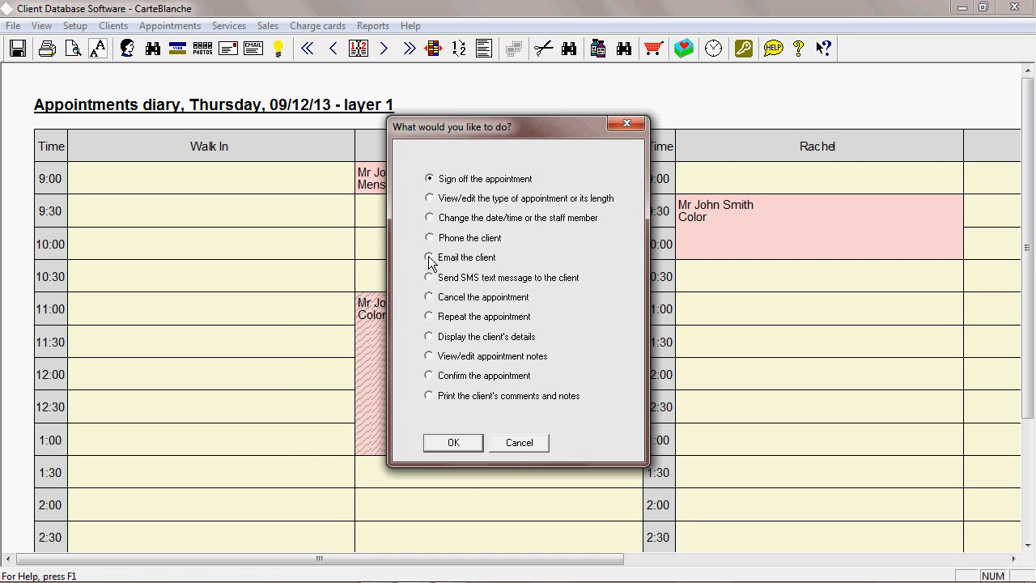
{"action": "left_click", "coordinate": [454, 443]}
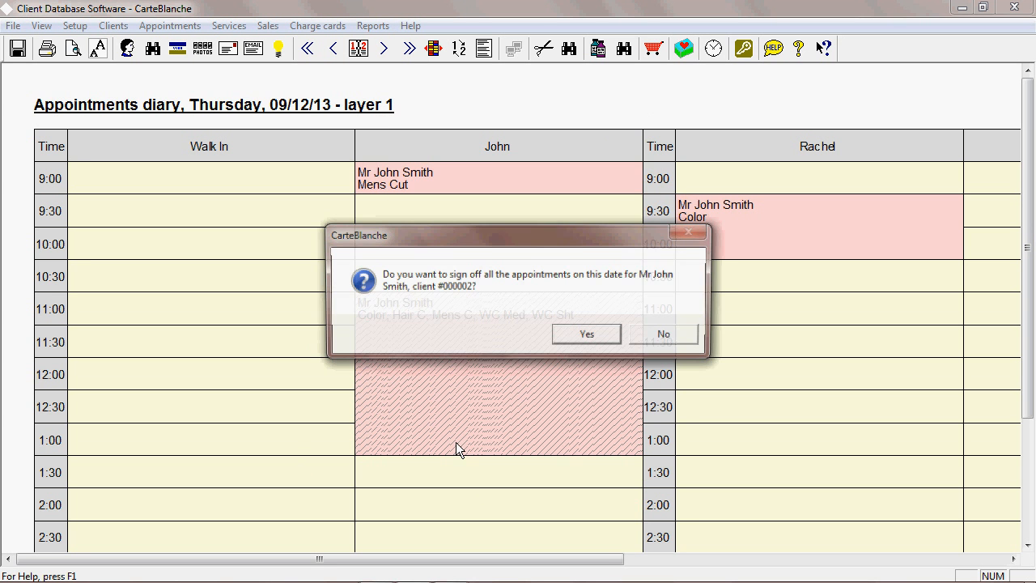
{"action": "left_click", "coordinate": [581, 340]}
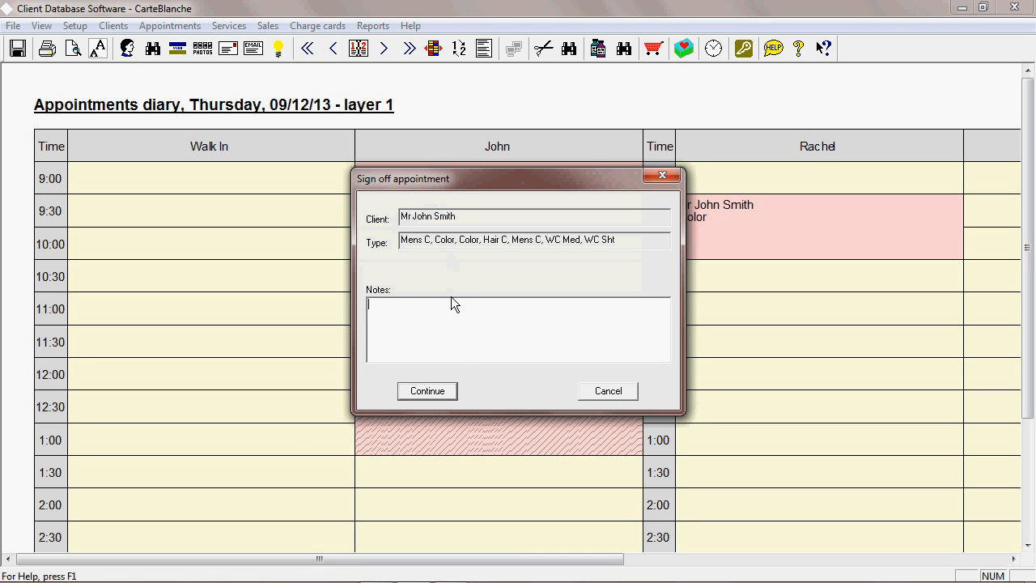
{"action": "left_click", "coordinate": [427, 391]}
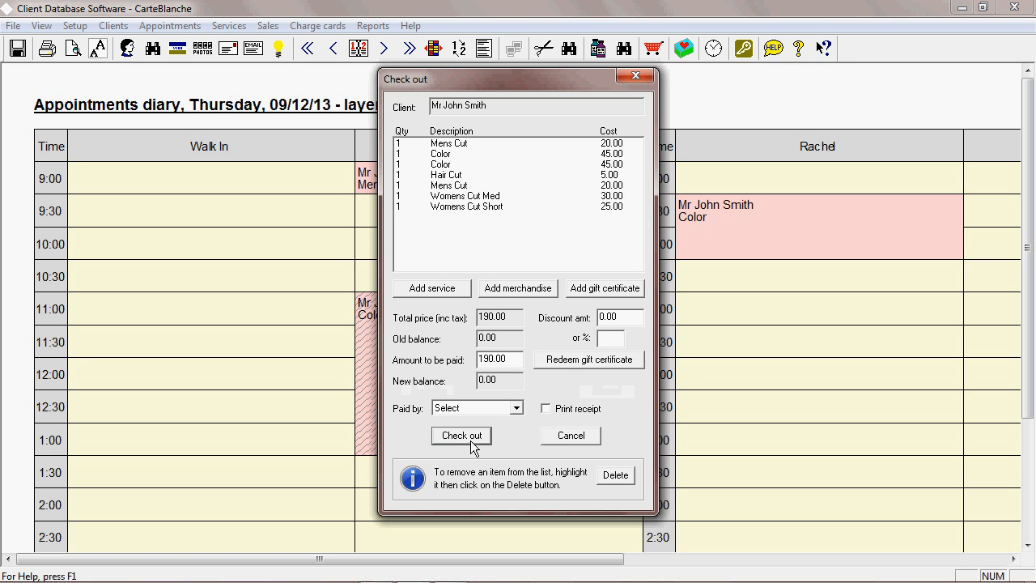
Check out the services paid by cash, entering 200.00 as the amount tendered.
{"action": "left_click", "coordinate": [516, 407]}
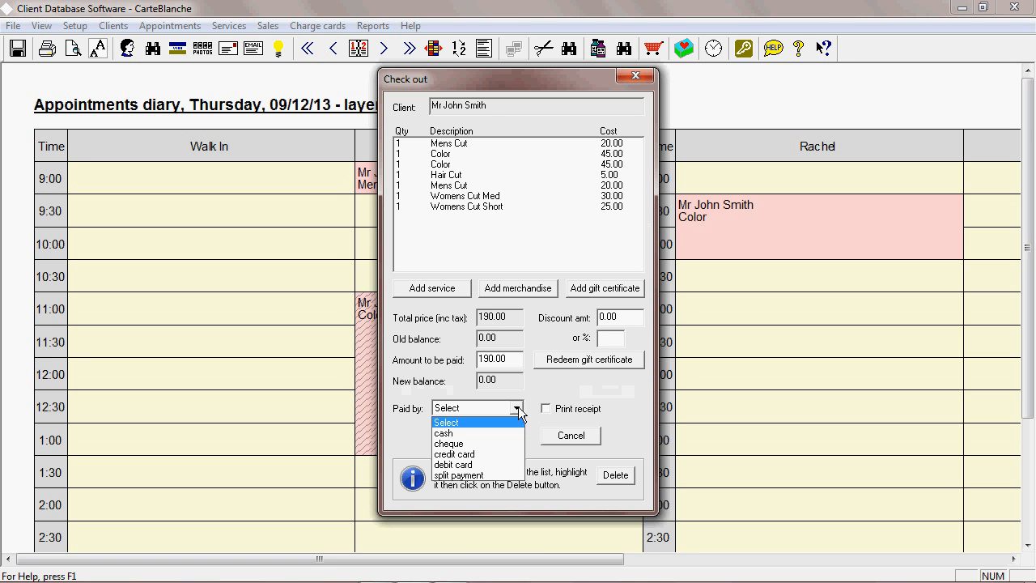
{"action": "left_click", "coordinate": [471, 436]}
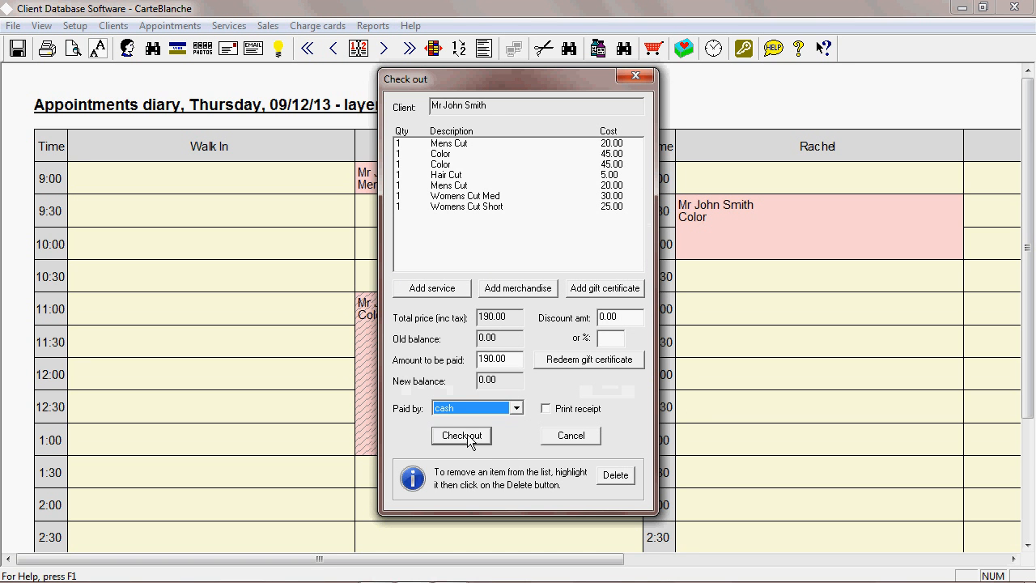
{"action": "left_click", "coordinate": [469, 438]}
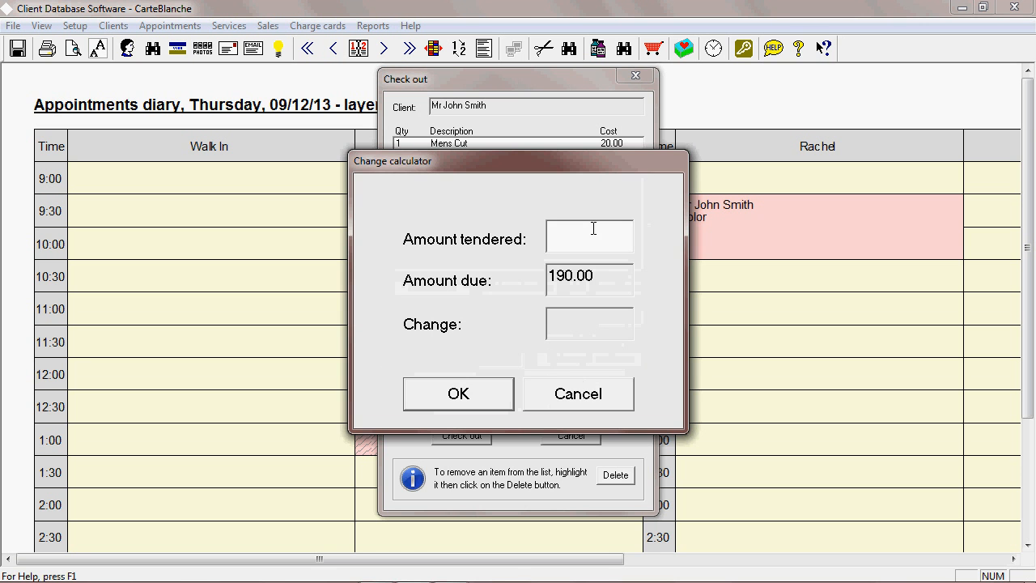
{"action": "type", "text": "200.00"}
{"action": "left_click", "coordinate": [461, 398]}
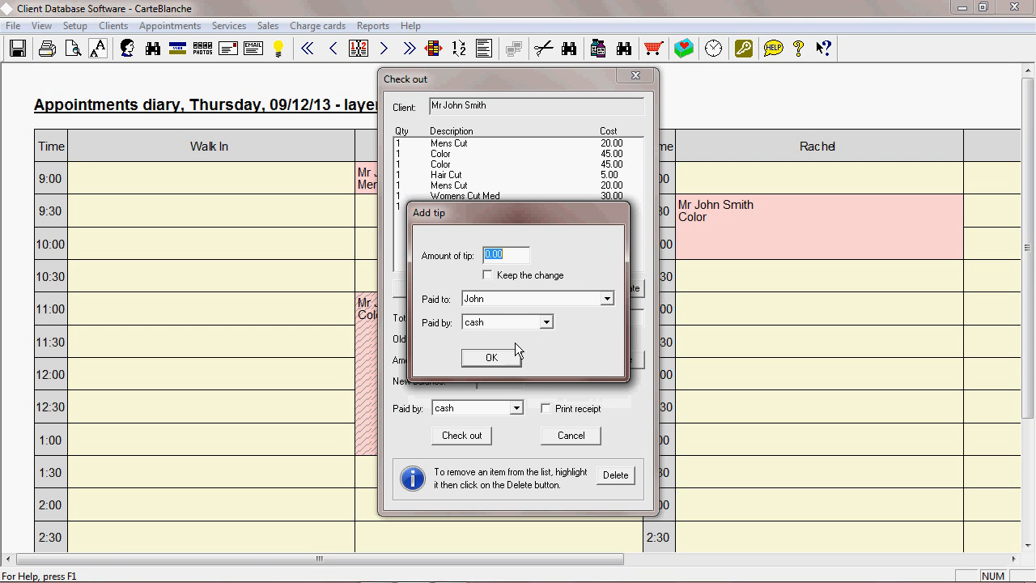
Assign the tip to General and confirm both tip dialogs.
{"action": "left_click", "coordinate": [603, 298]}
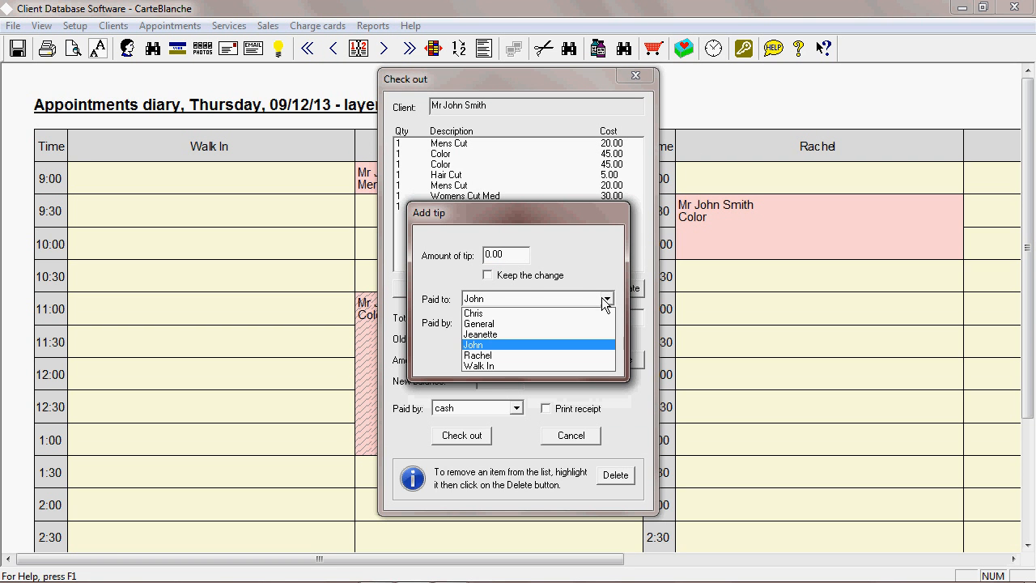
{"action": "left_click", "coordinate": [518, 324]}
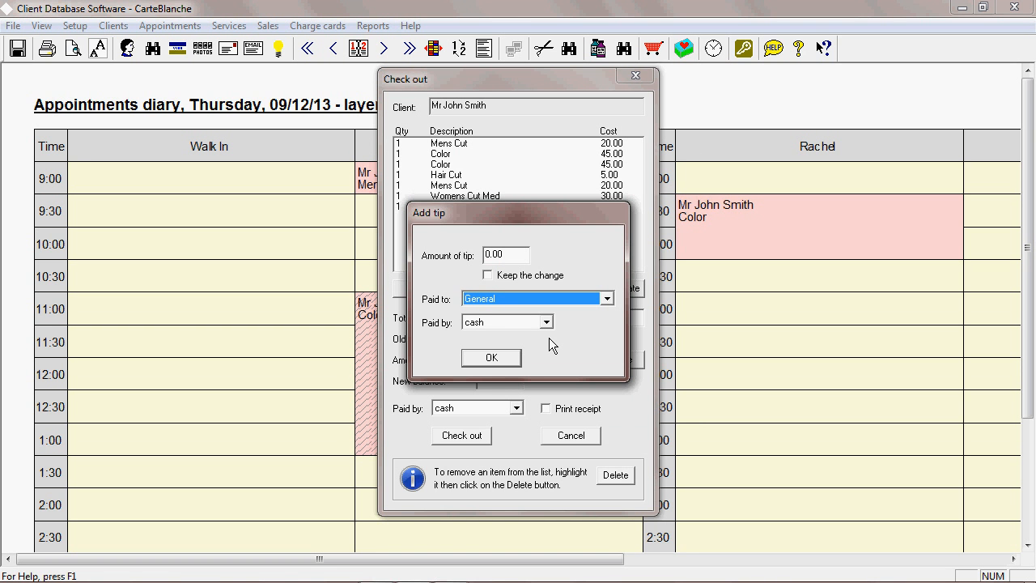
{"action": "left_click", "coordinate": [491, 357]}
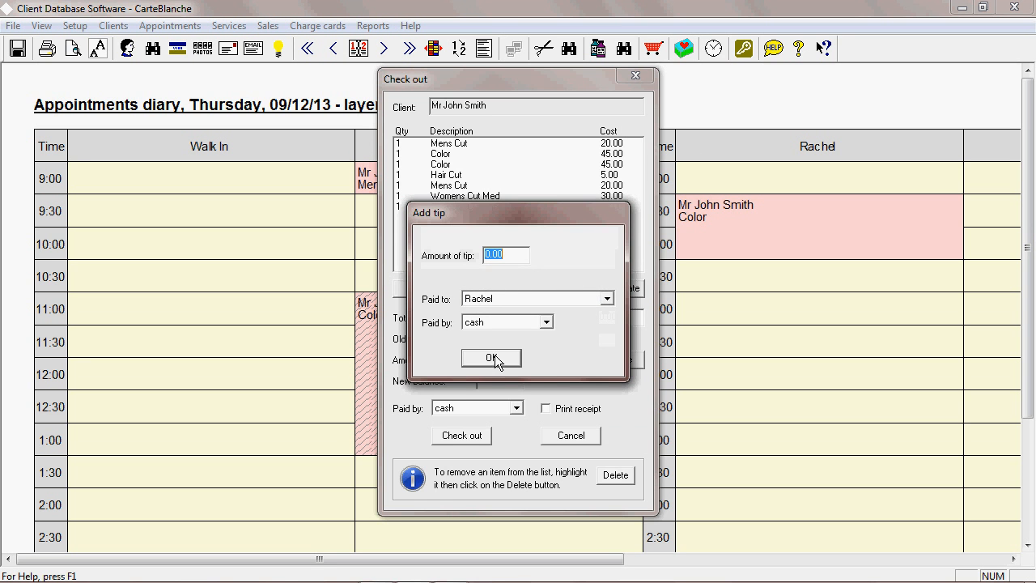
{"action": "left_click", "coordinate": [494, 356]}
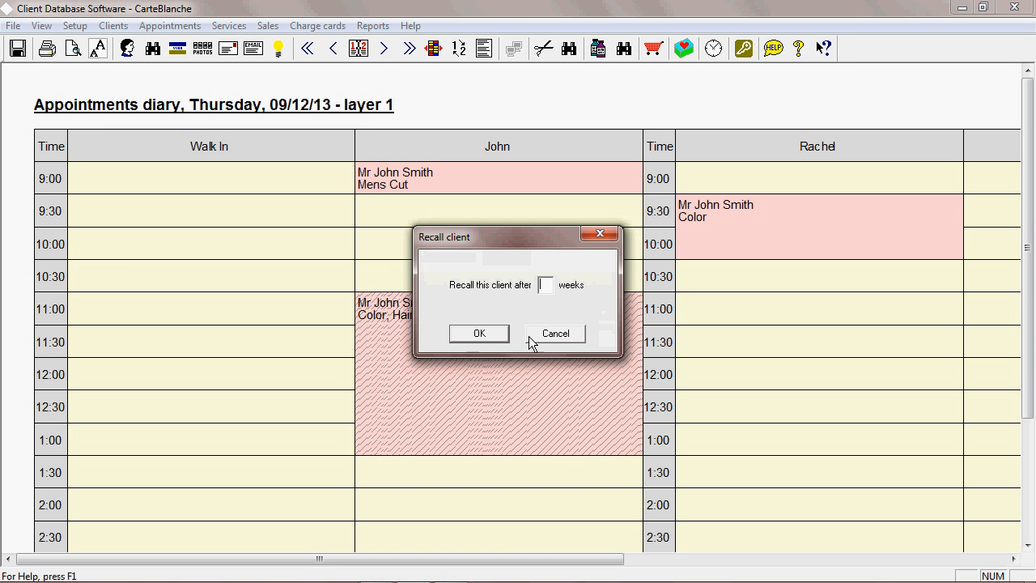
Set the client recall period to 1 week.
{"action": "left_click", "coordinate": [495, 330]}
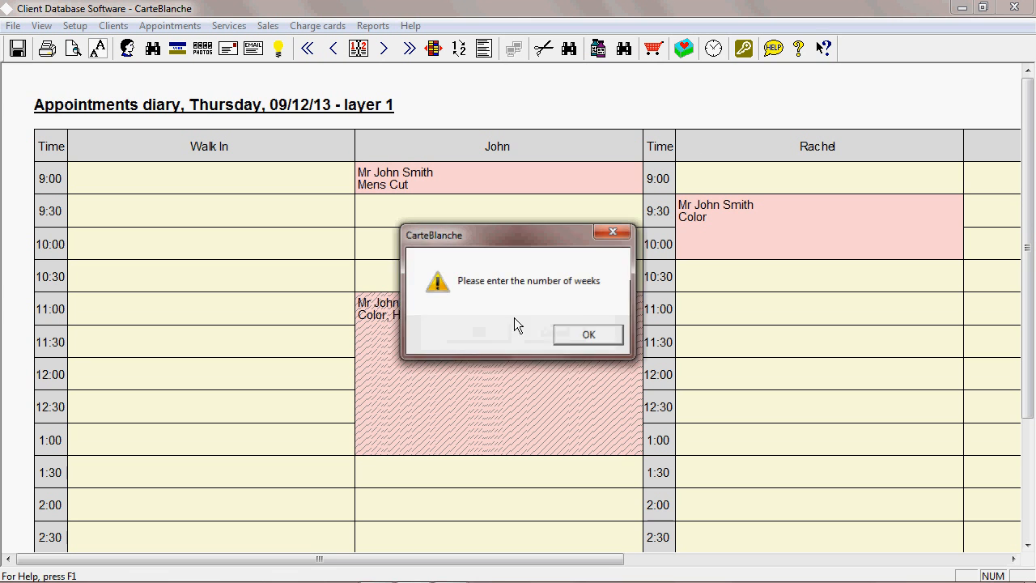
{"action": "left_click", "coordinate": [577, 333]}
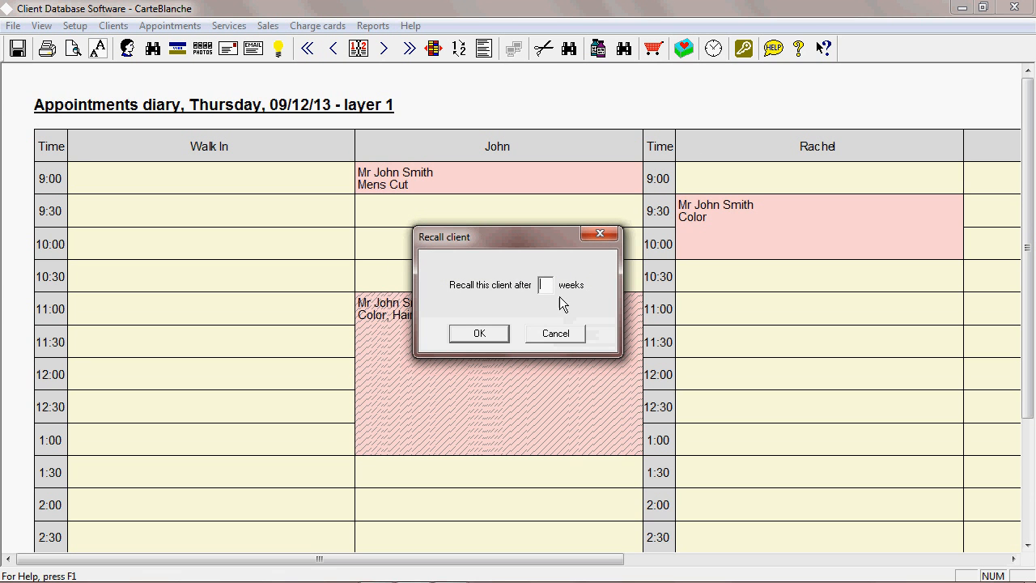
{"action": "left_click", "coordinate": [478, 335]}
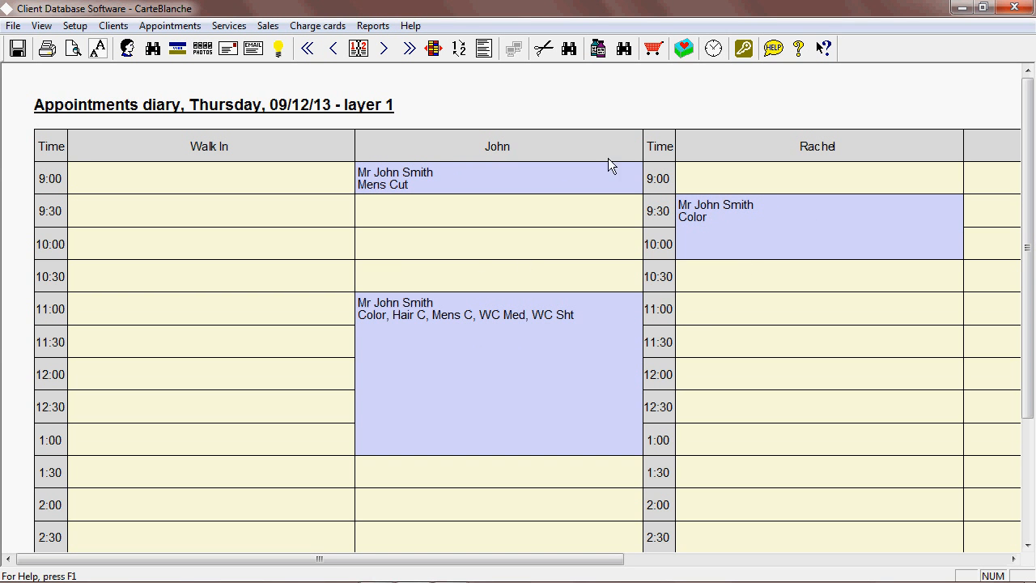
Start an 11:00 appointment in Rachel's column for the client found by last name "s", accepting another booking that day.
{"action": "double_click", "coordinate": [509, 179]}
{"action": "left_click", "coordinate": [614, 365]}
{"action": "double_click", "coordinate": [714, 309]}
{"action": "left_click", "coordinate": [527, 216]}
{"action": "type", "text": "s"}
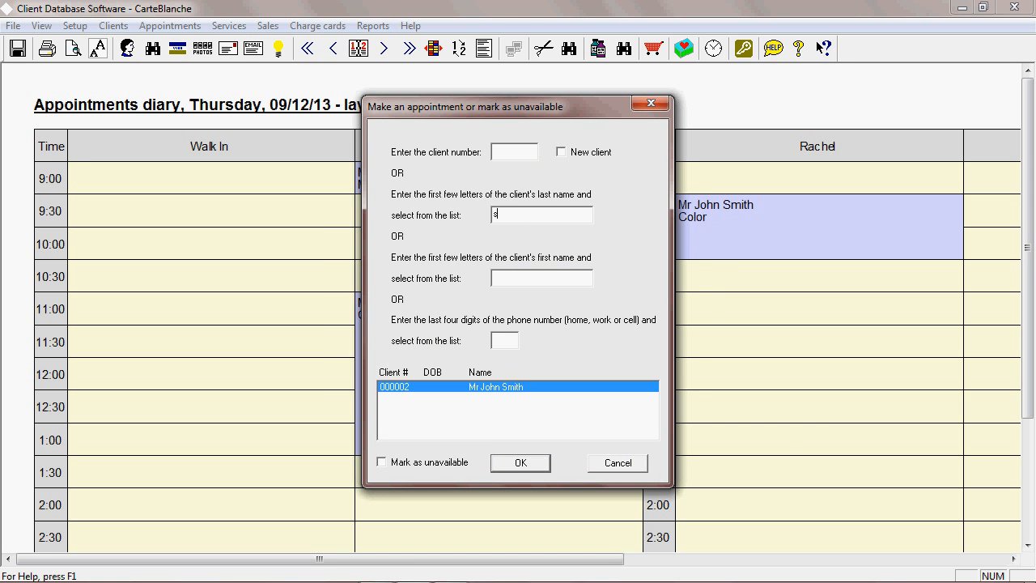
{"action": "left_click", "coordinate": [520, 463]}
{"action": "left_click", "coordinate": [574, 329]}
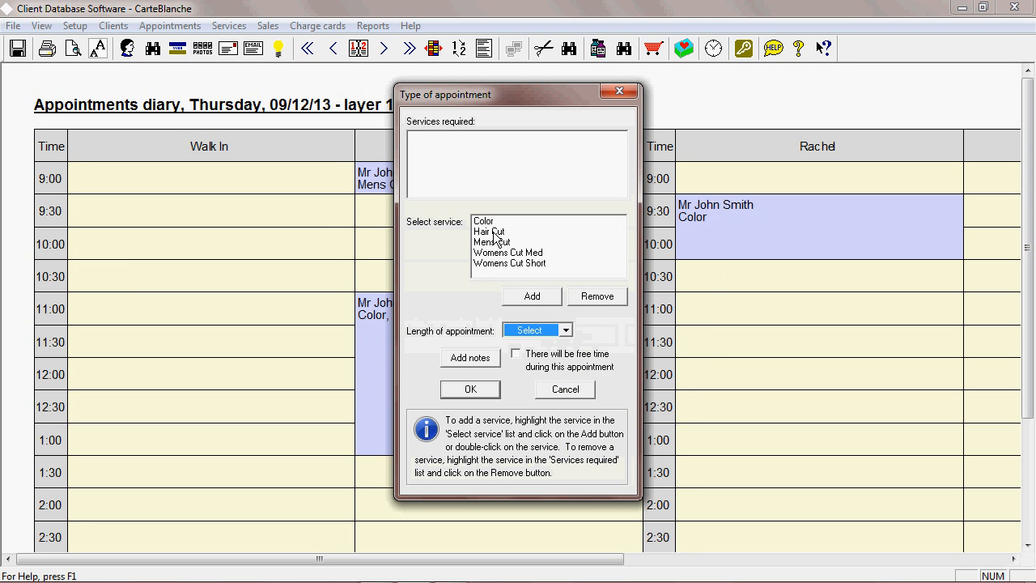
Add Hair Cut as the service and confirm the appointment.
{"action": "left_click", "coordinate": [495, 233]}
{"action": "left_click", "coordinate": [530, 295]}
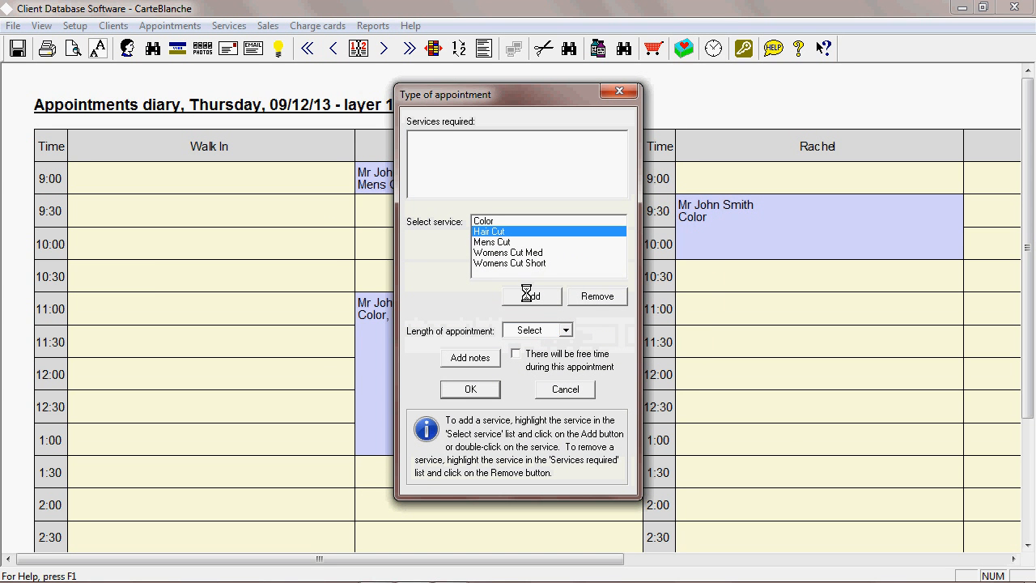
{"action": "left_click", "coordinate": [470, 388]}
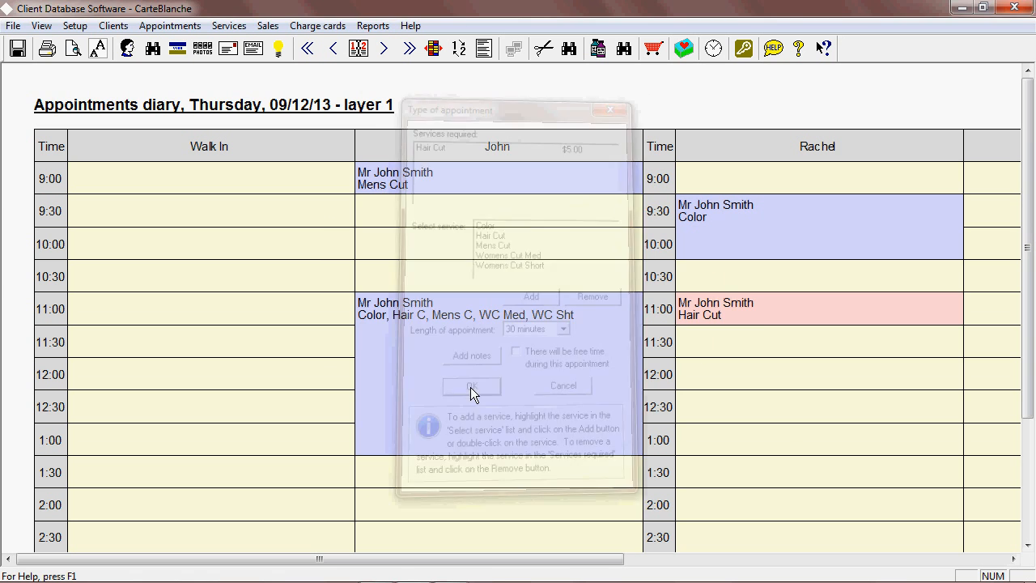
Open and close the notes of Rachel's 11:00 appointment.
{"action": "left_click", "coordinate": [754, 315]}
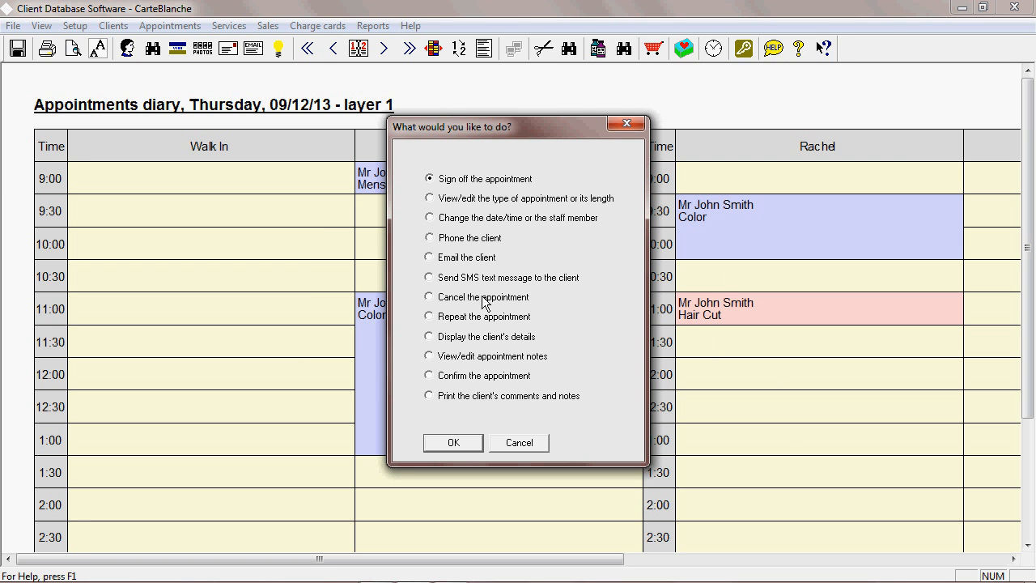
{"action": "left_click", "coordinate": [463, 359]}
{"action": "left_click", "coordinate": [450, 440]}
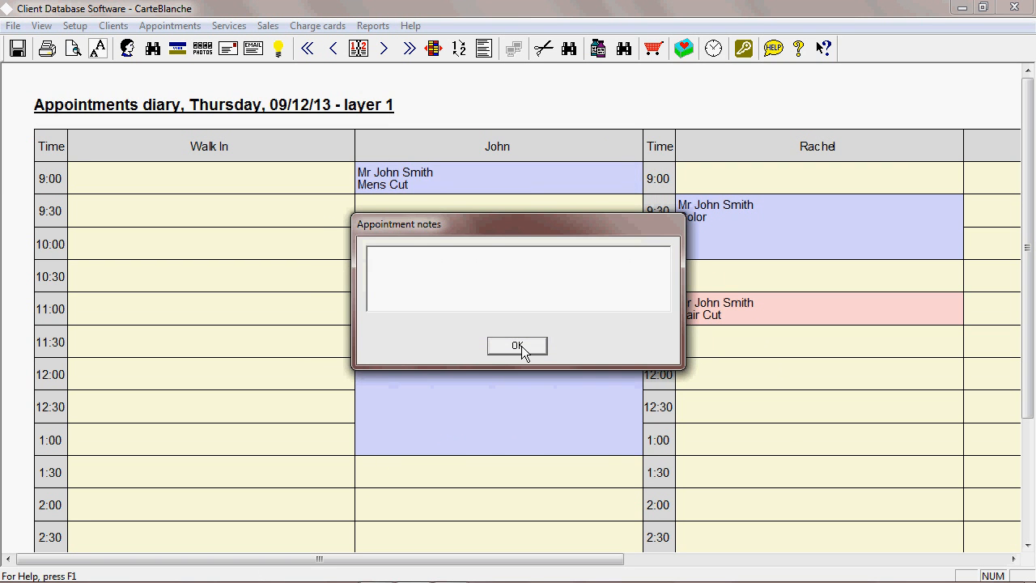
{"action": "left_click", "coordinate": [518, 346]}
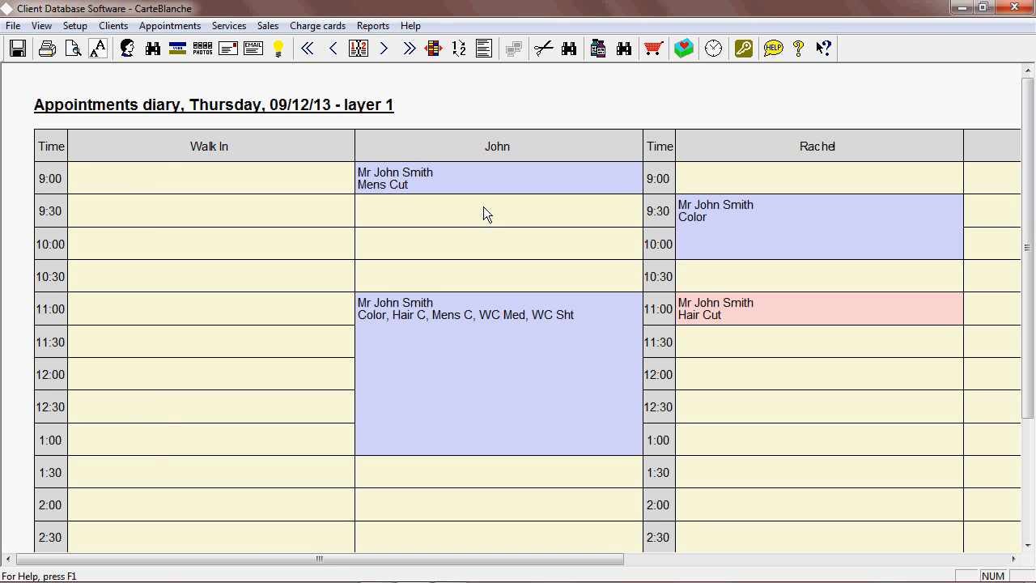
Open a stock and services sale for a walk-in customer.
{"action": "left_click", "coordinate": [654, 51]}
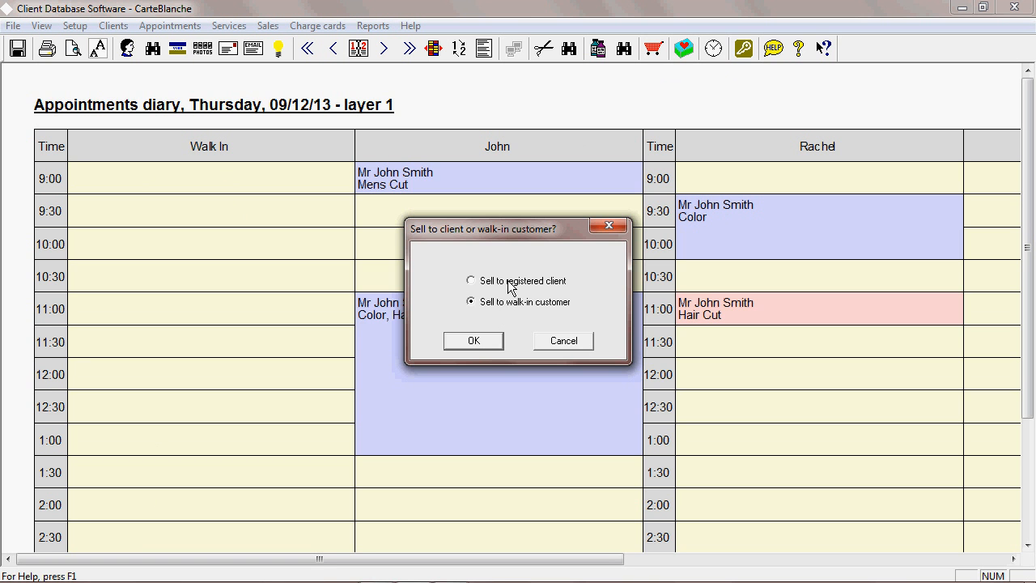
{"action": "left_click", "coordinate": [475, 339]}
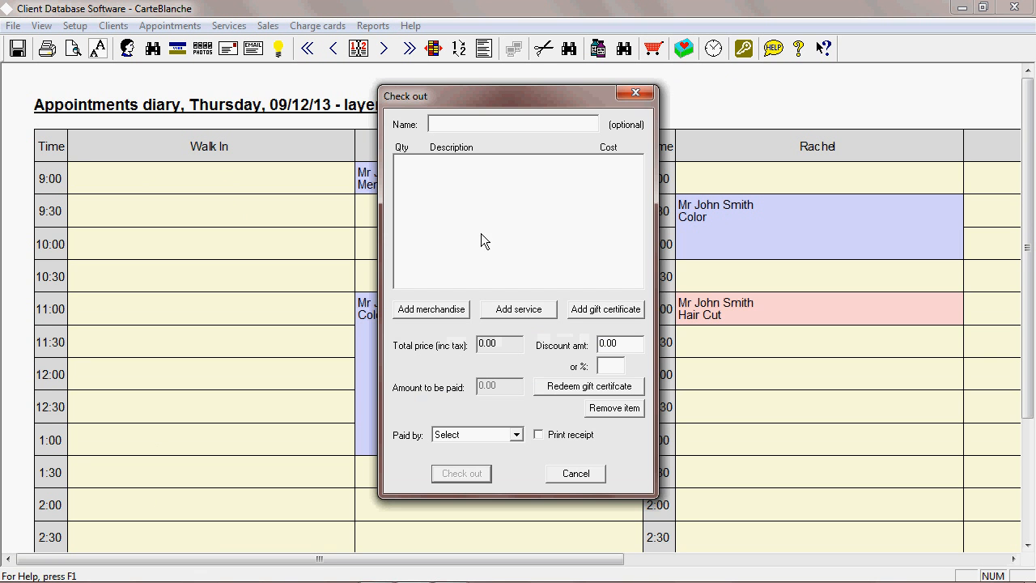
Add one Shampoo (stock number 1) to the walk-in sale as merchandise.
{"action": "left_click", "coordinate": [442, 311]}
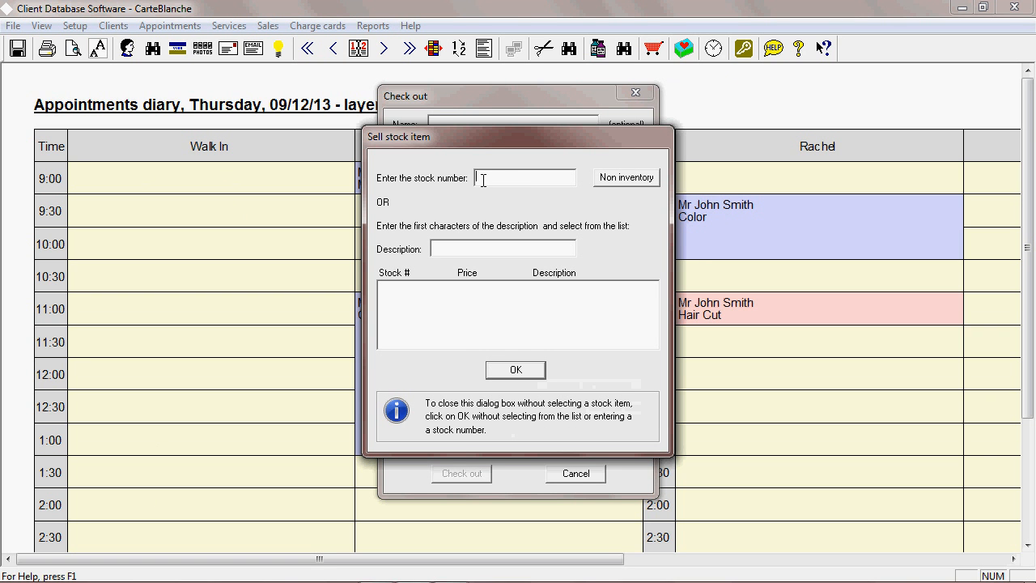
{"action": "type", "text": "1"}
{"action": "key", "text": "Return"}
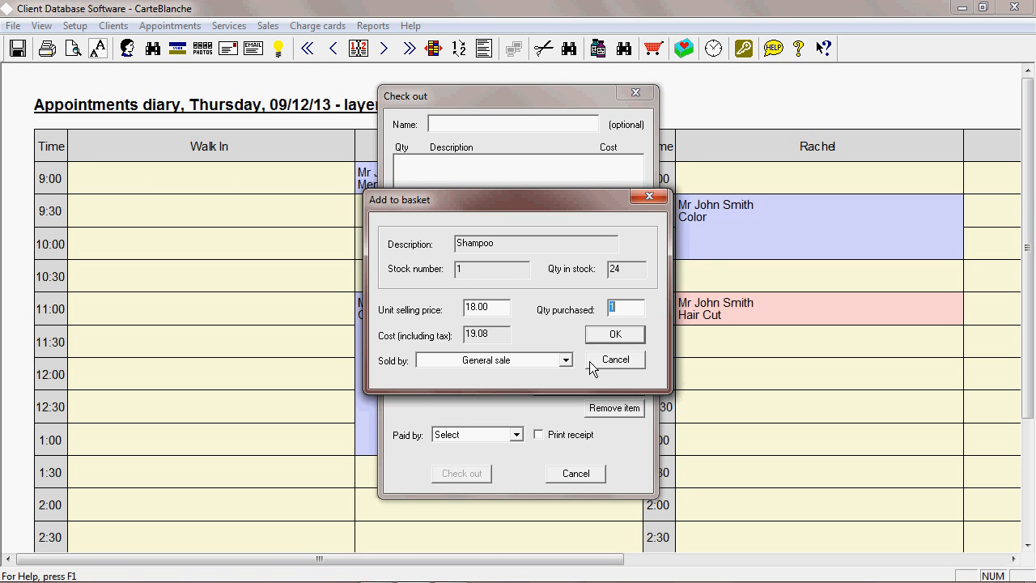
{"action": "left_click", "coordinate": [615, 333]}
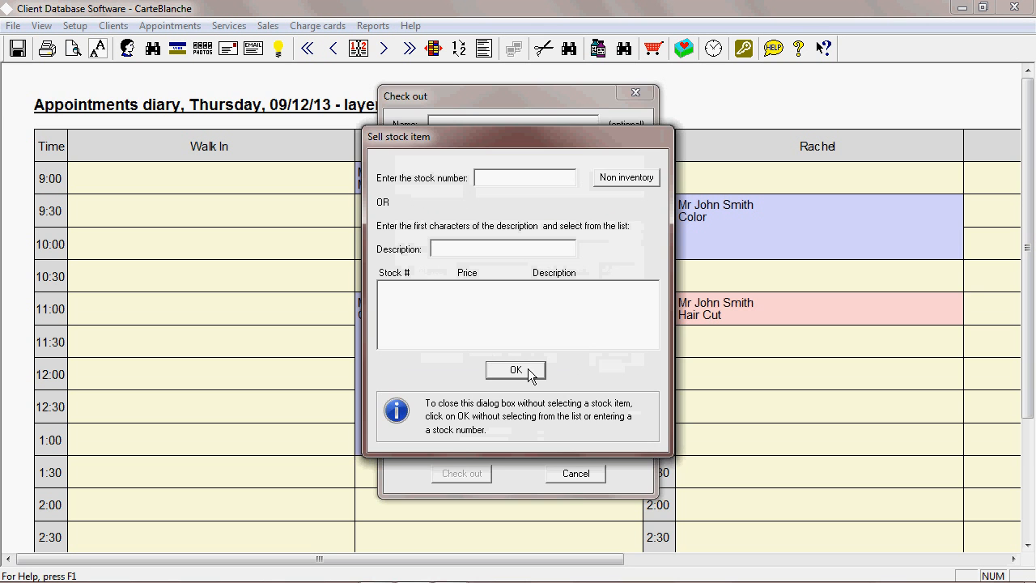
{"action": "left_click", "coordinate": [528, 371]}
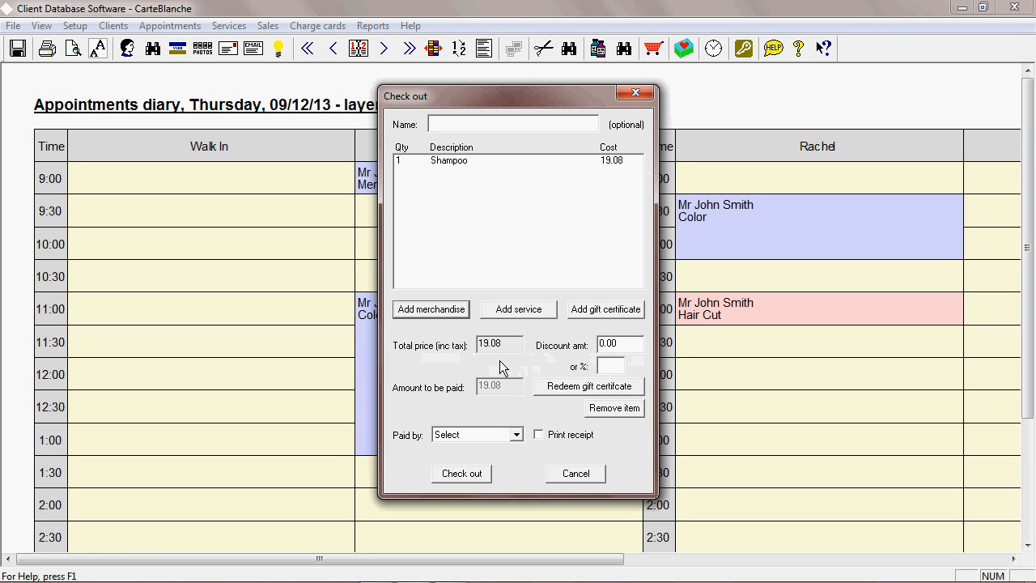
Check out the sale paid by cash, entering 20.00 as the amount tendered.
{"action": "left_click", "coordinate": [515, 435]}
{"action": "left_click", "coordinate": [450, 460]}
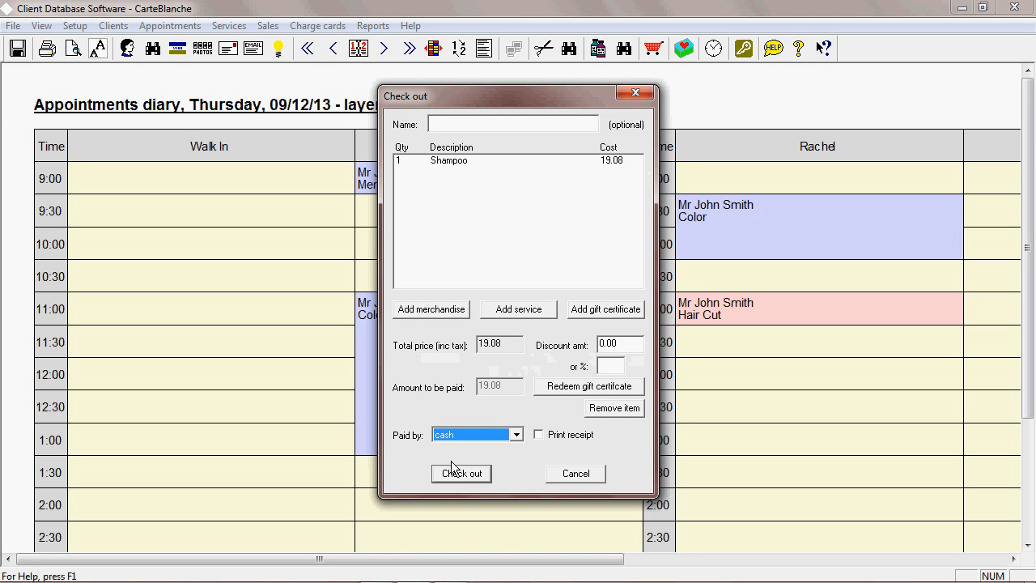
{"action": "left_click", "coordinate": [477, 477]}
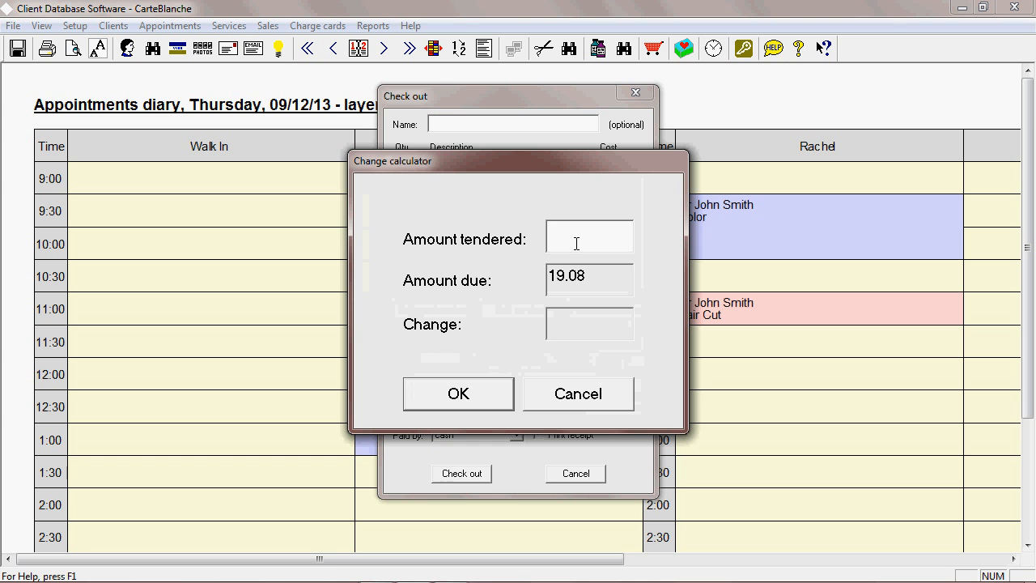
{"action": "type", "text": "20.00"}
{"action": "left_click", "coordinate": [491, 392]}
{"action": "left_click", "coordinate": [496, 362]}
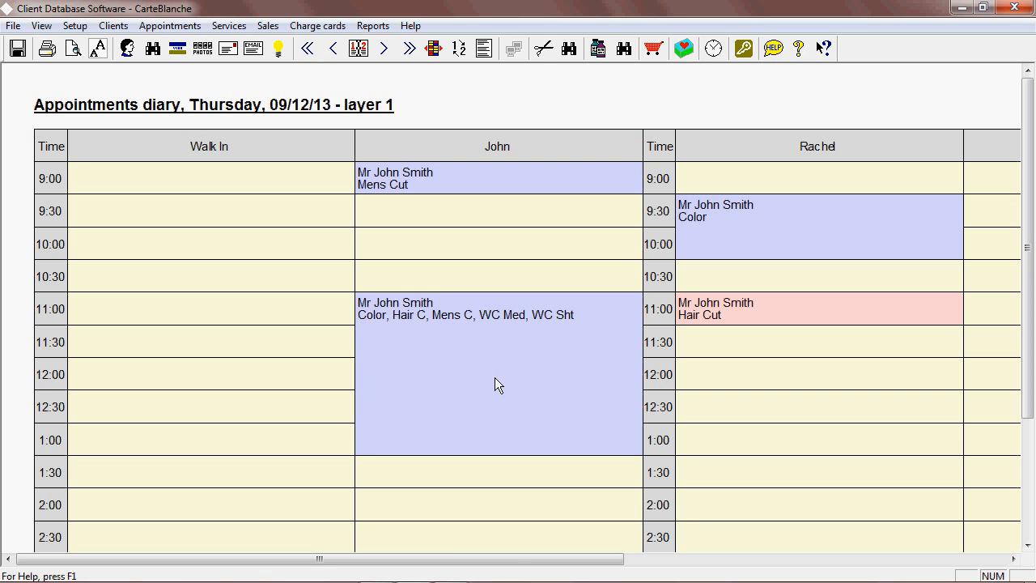
Examine the Setup menu options, including the staff and vacations submenus.
{"action": "left_click", "coordinate": [651, 50]}
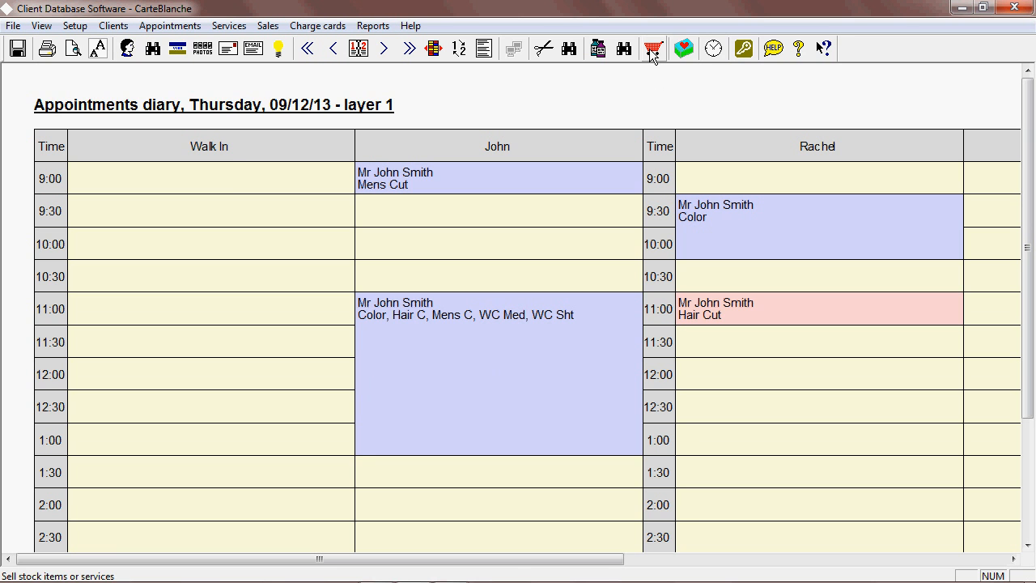
{"action": "left_click", "coordinate": [82, 28]}
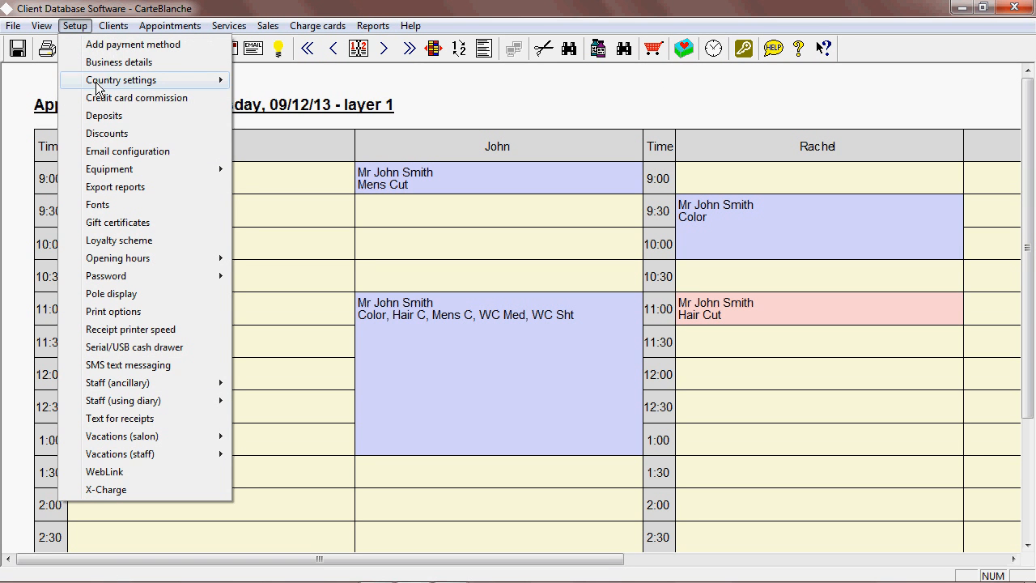
{"action": "mouse_move", "coordinate": [97, 87]}
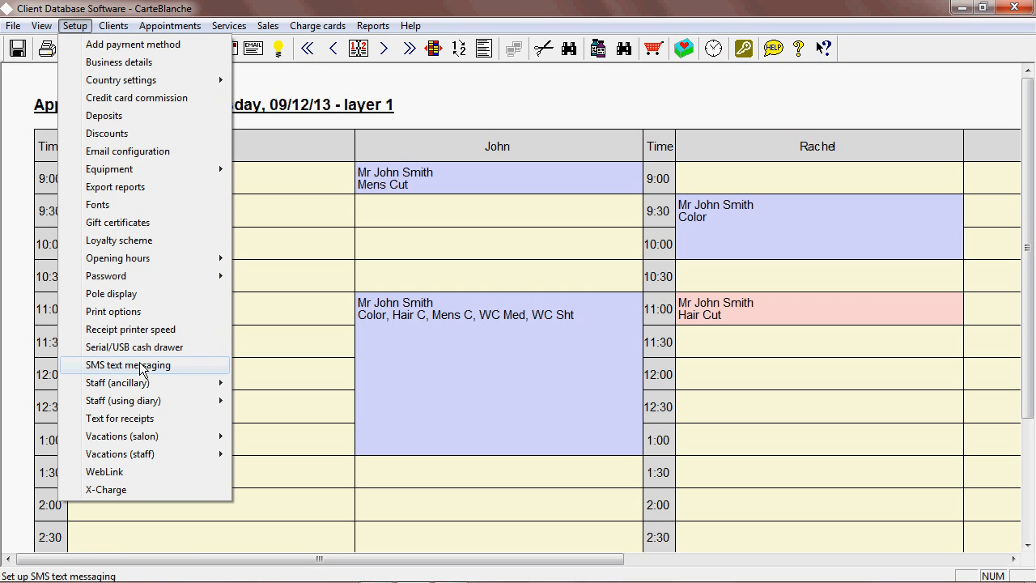
{"action": "mouse_move", "coordinate": [136, 390]}
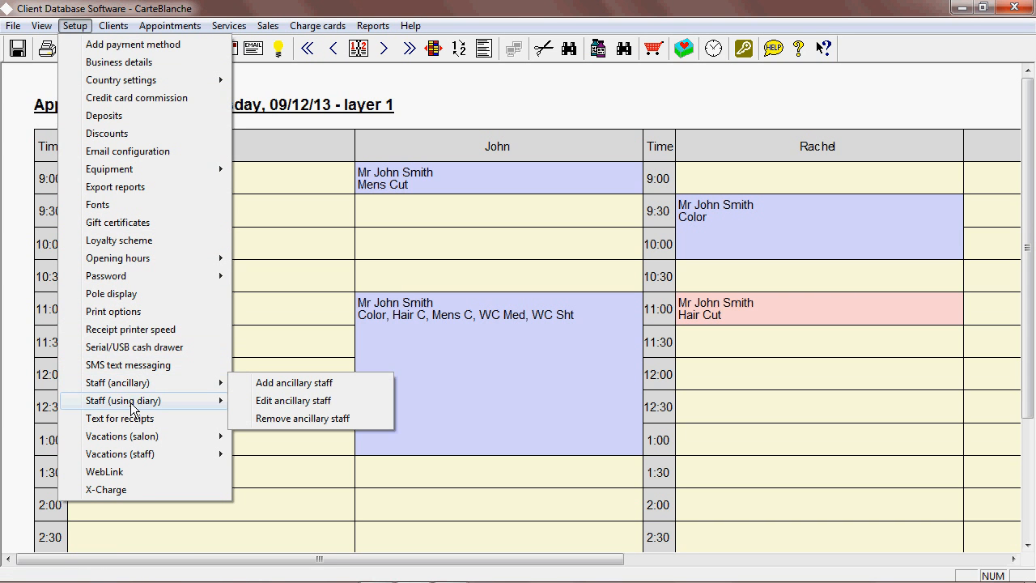
{"action": "mouse_move", "coordinate": [132, 408]}
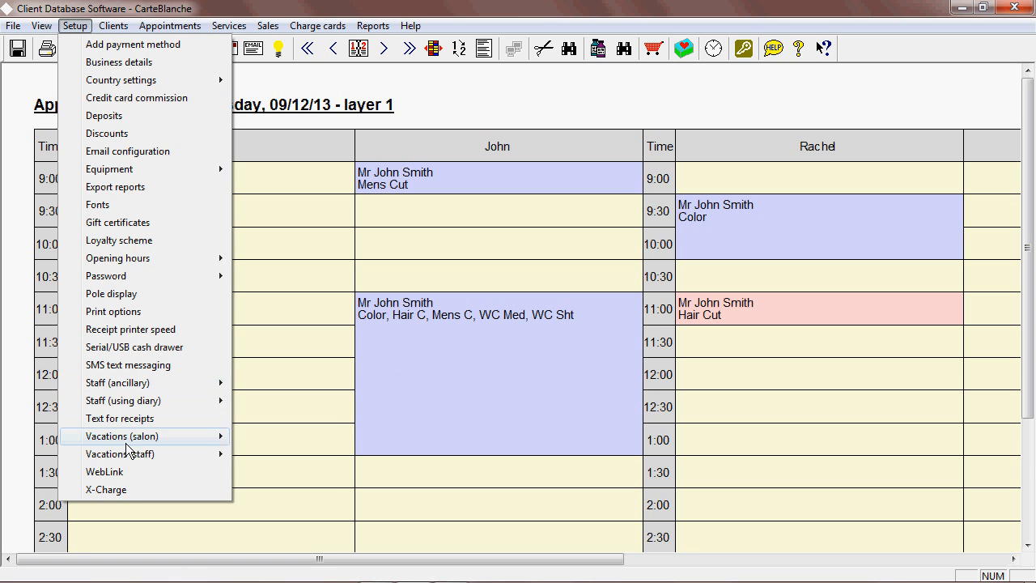
{"action": "mouse_move", "coordinate": [146, 443]}
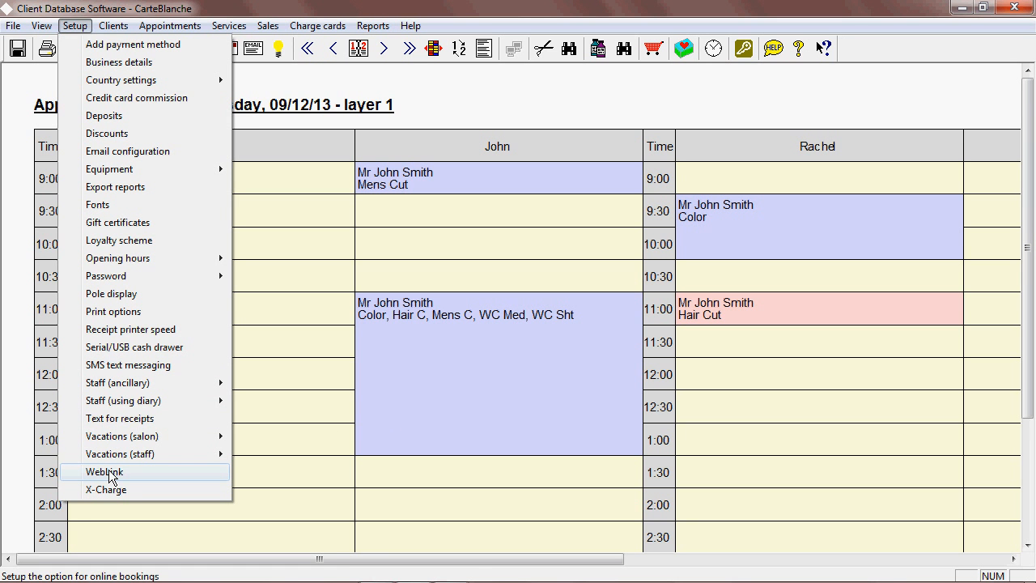
{"action": "mouse_move", "coordinate": [111, 29]}
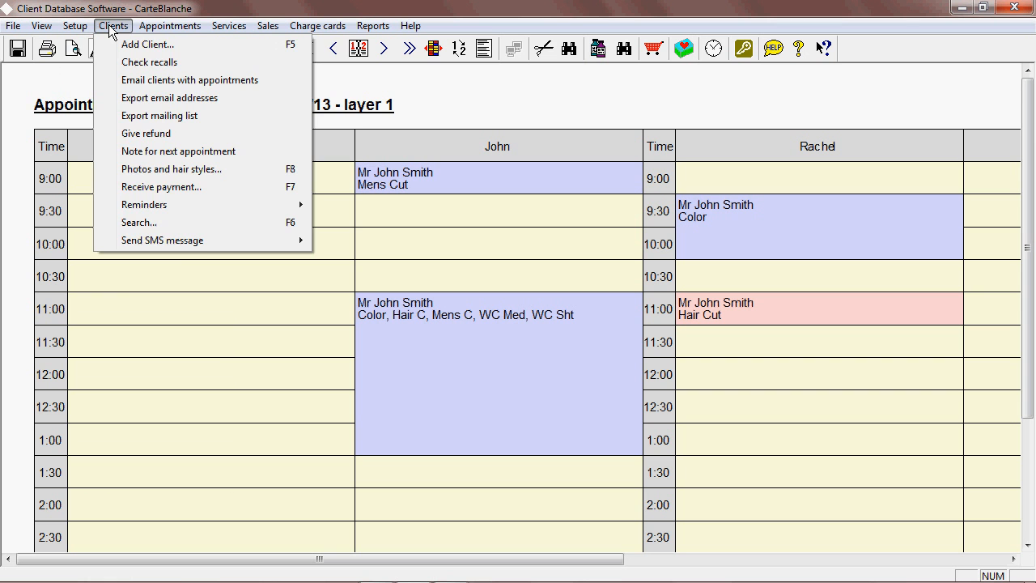
Switch the diary style to the condensed diary.
{"action": "mouse_move", "coordinate": [148, 31]}
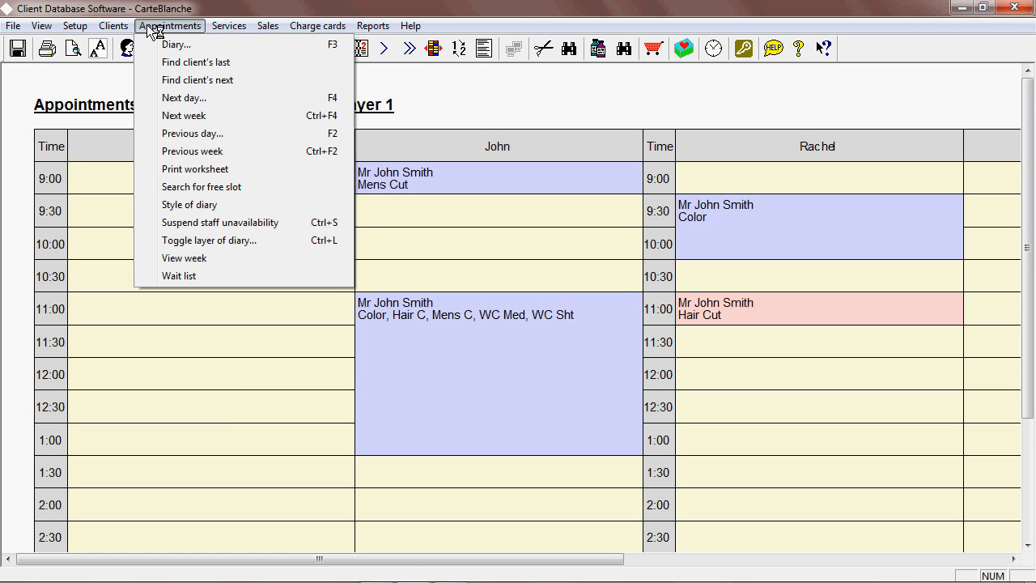
{"action": "left_click", "coordinate": [190, 205]}
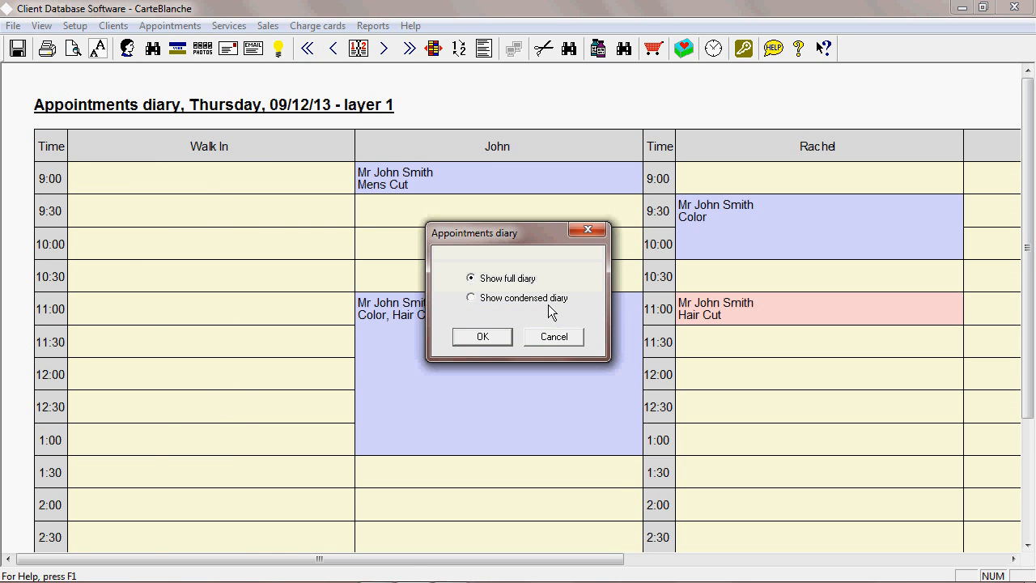
{"action": "left_click", "coordinate": [501, 337]}
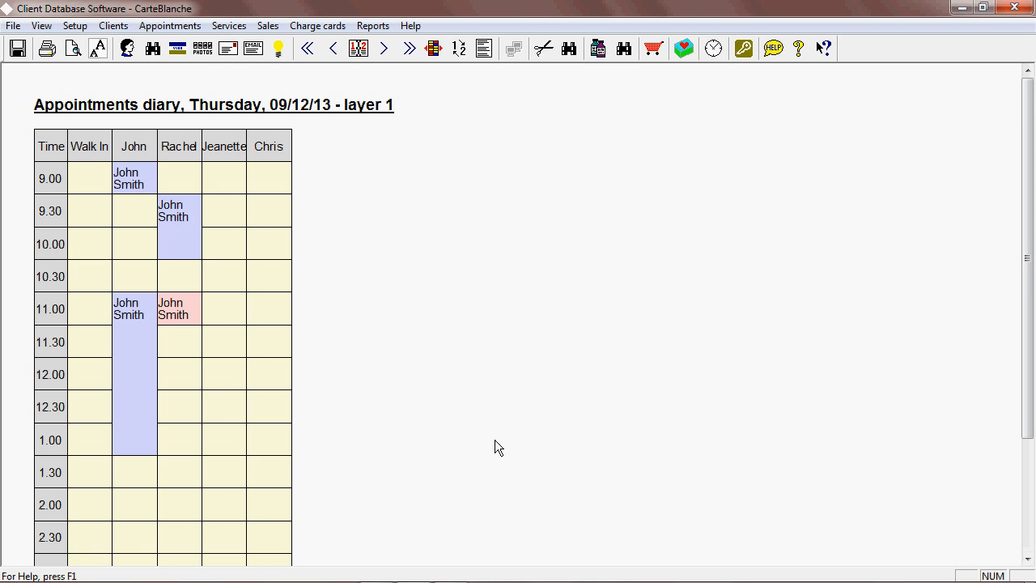
Switch the diary style back to show the full diary.
{"action": "left_click", "coordinate": [123, 28]}
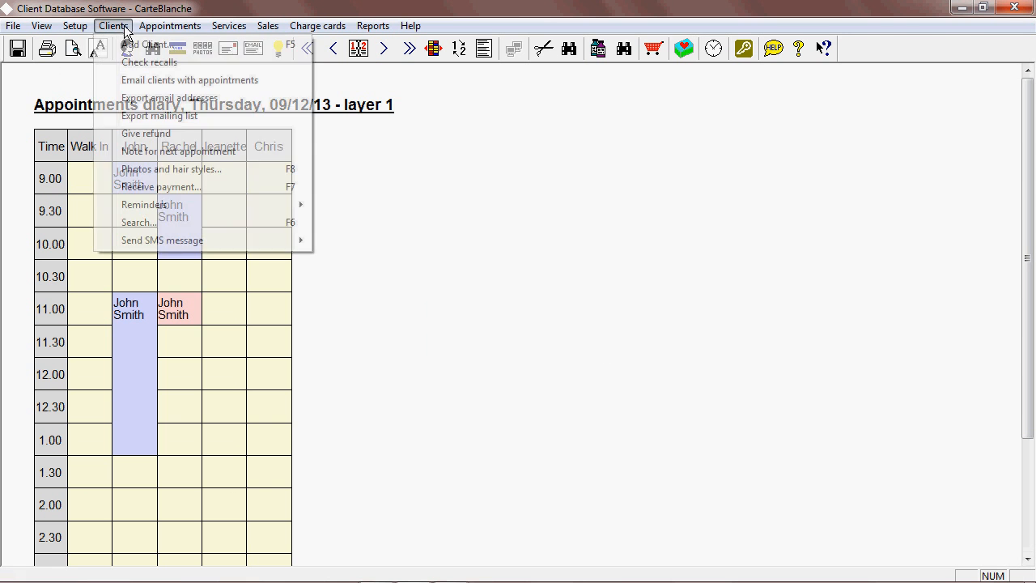
{"action": "mouse_move", "coordinate": [154, 29]}
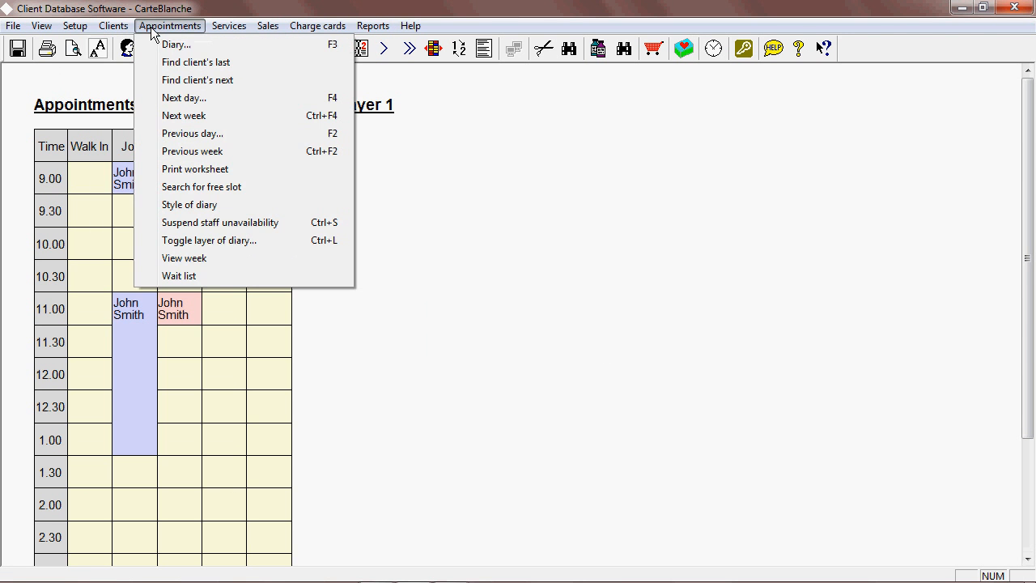
{"action": "left_click", "coordinate": [203, 204]}
{"action": "left_click", "coordinate": [493, 283]}
{"action": "left_click", "coordinate": [509, 335]}
Browse the Clients, Appointments, Services, Sales and Charge cards menus.
{"action": "left_click", "coordinate": [121, 27]}
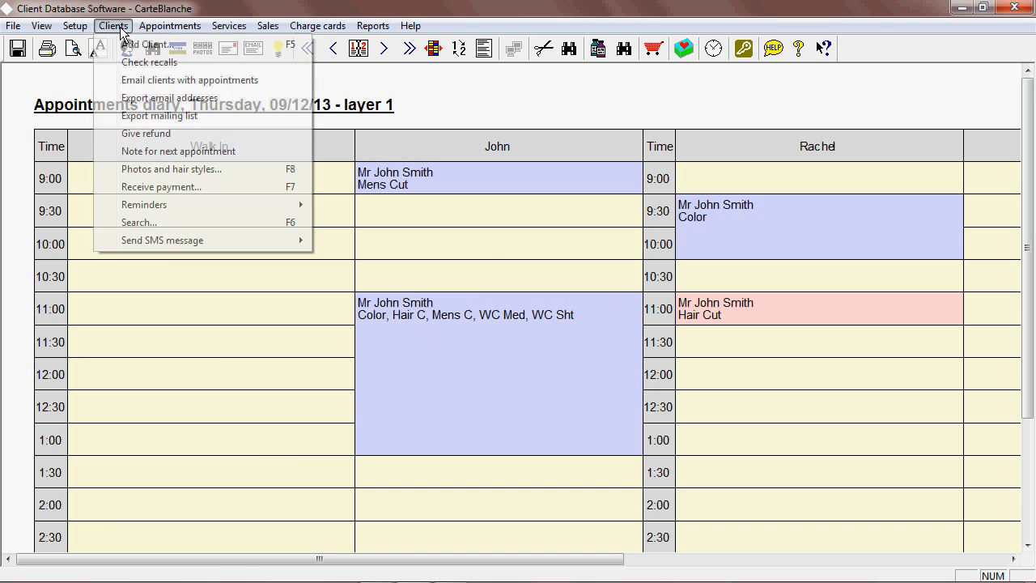
{"action": "mouse_move", "coordinate": [164, 30]}
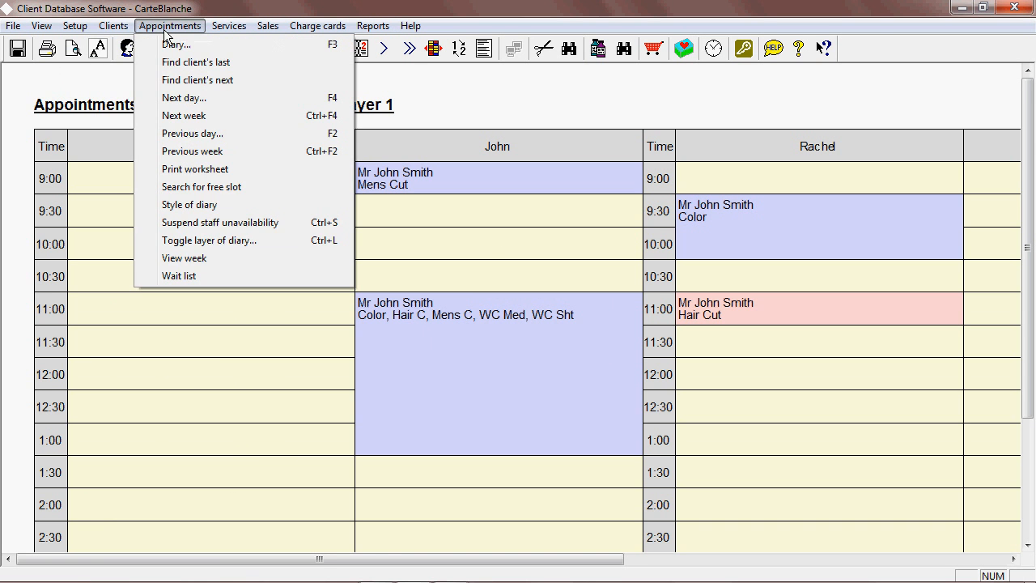
{"action": "mouse_move", "coordinate": [233, 30]}
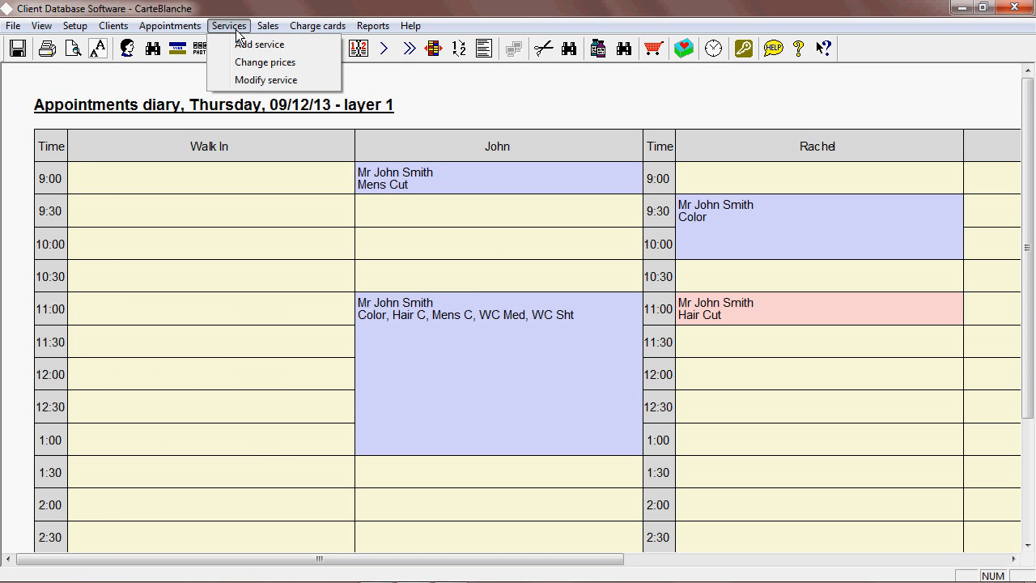
{"action": "mouse_move", "coordinate": [271, 28]}
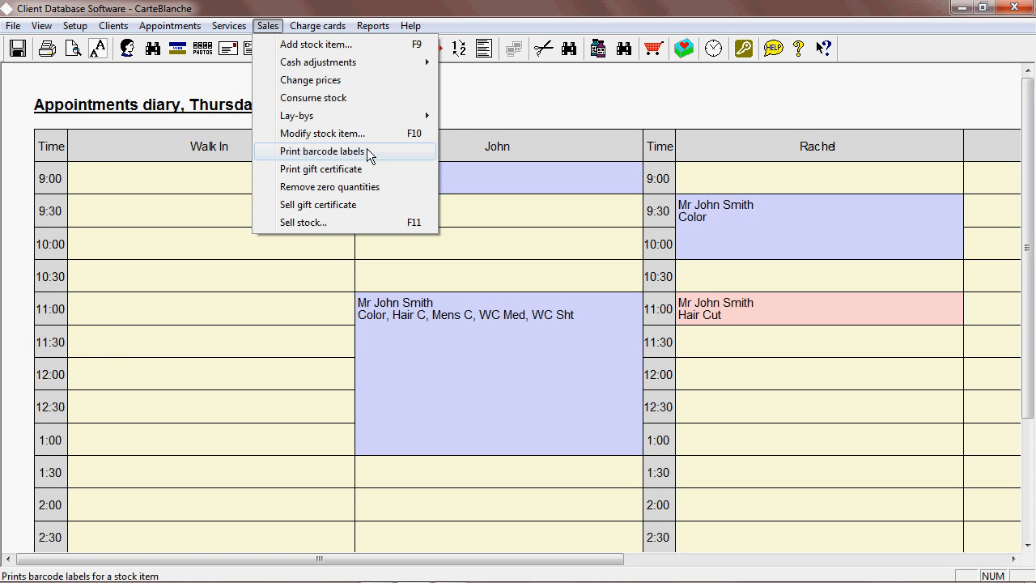
{"action": "mouse_move", "coordinate": [322, 30]}
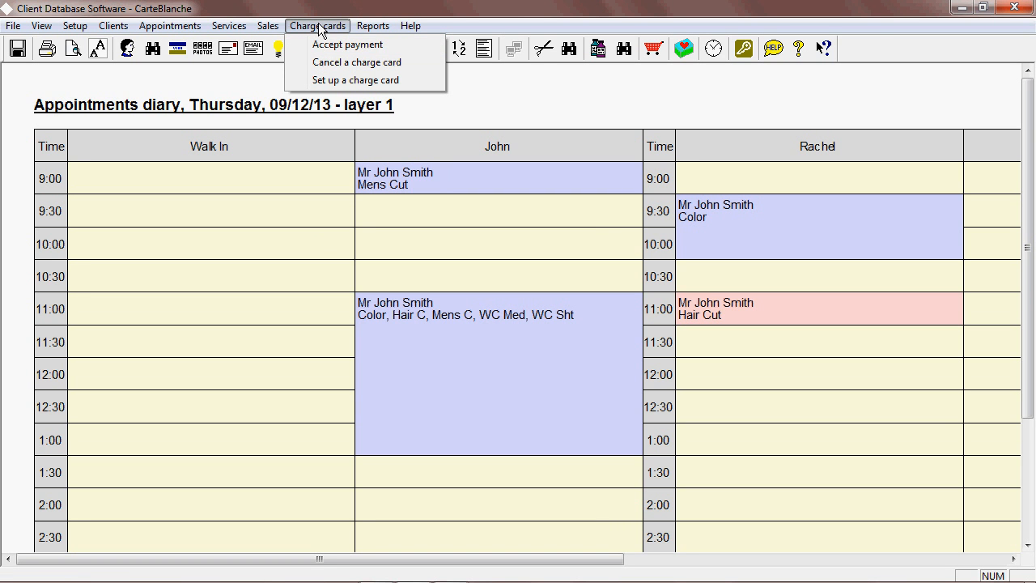
{"action": "mouse_move", "coordinate": [366, 30]}
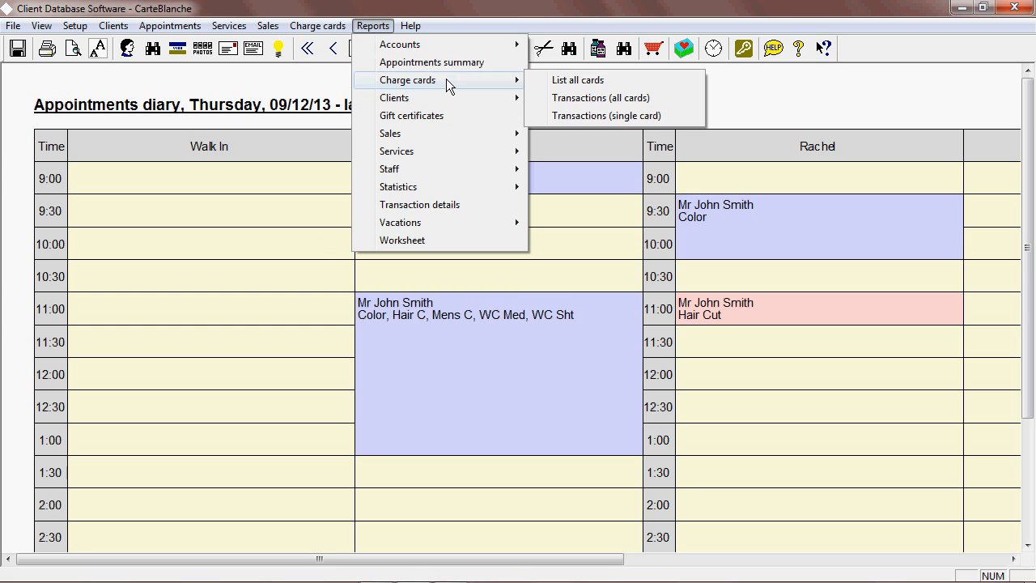
Examine the Reports menu's Clients and Services submenus and the Setup menu.
{"action": "mouse_move", "coordinate": [443, 98]}
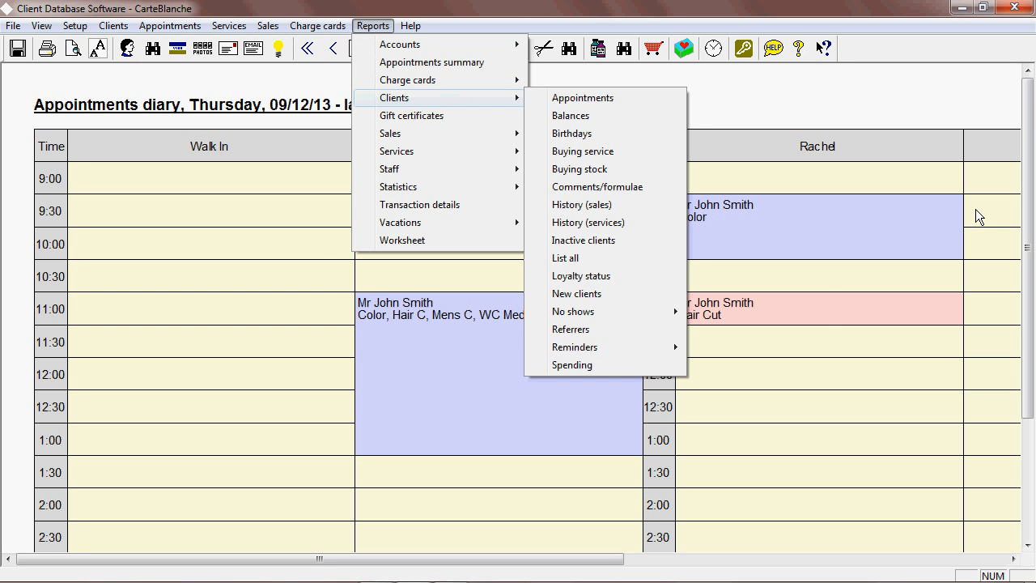
{"action": "mouse_move", "coordinate": [88, 30]}
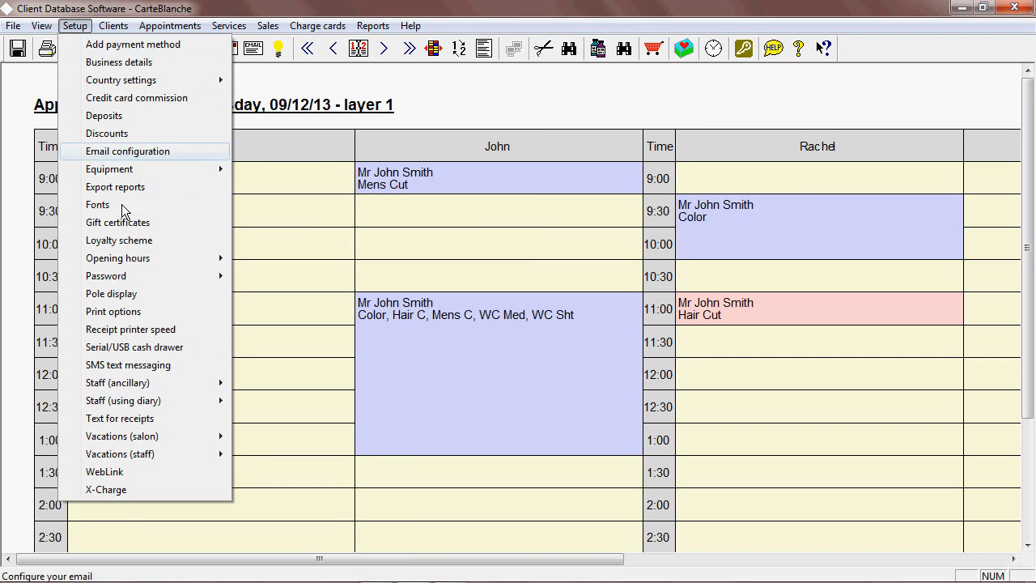
{"action": "mouse_move", "coordinate": [130, 405]}
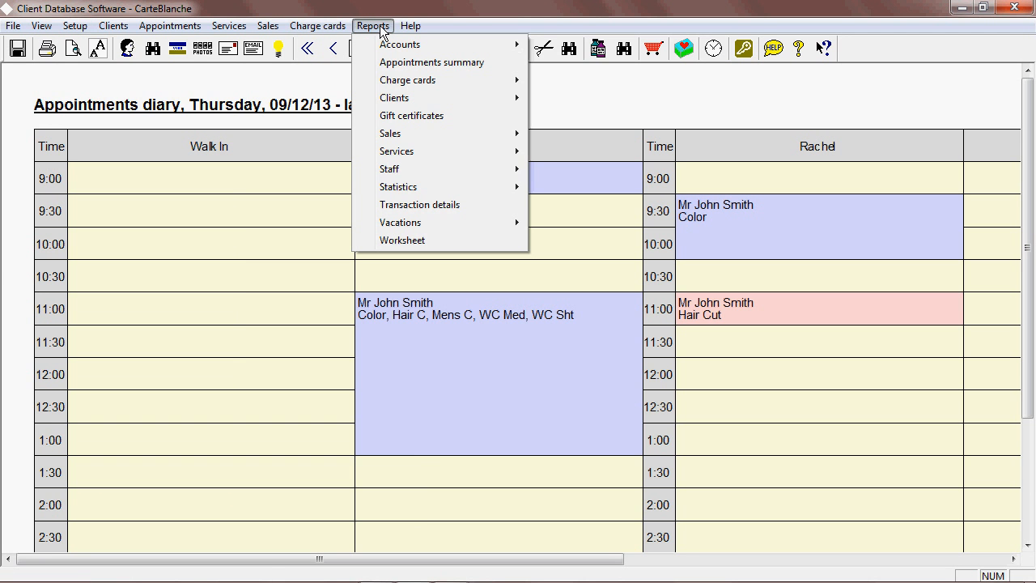
{"action": "mouse_move", "coordinate": [408, 49]}
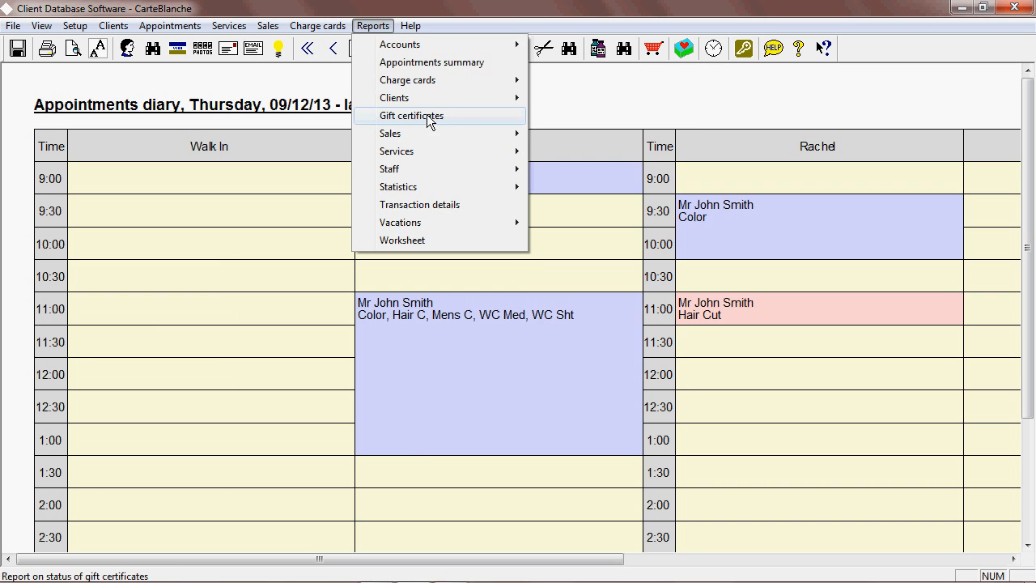
{"action": "mouse_move", "coordinate": [429, 135]}
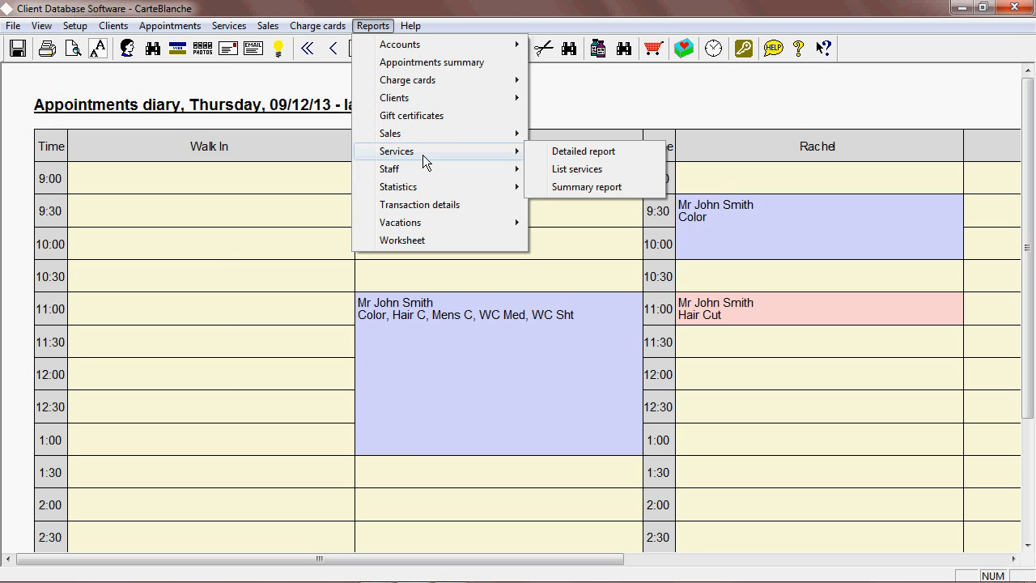
{"action": "mouse_move", "coordinate": [424, 176]}
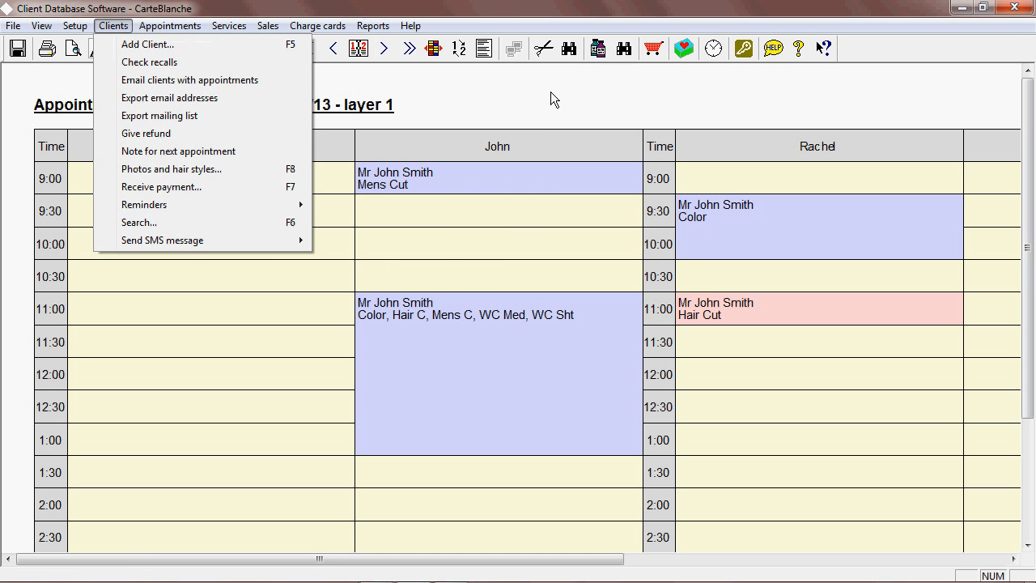
{"action": "left_click", "coordinate": [551, 98]}
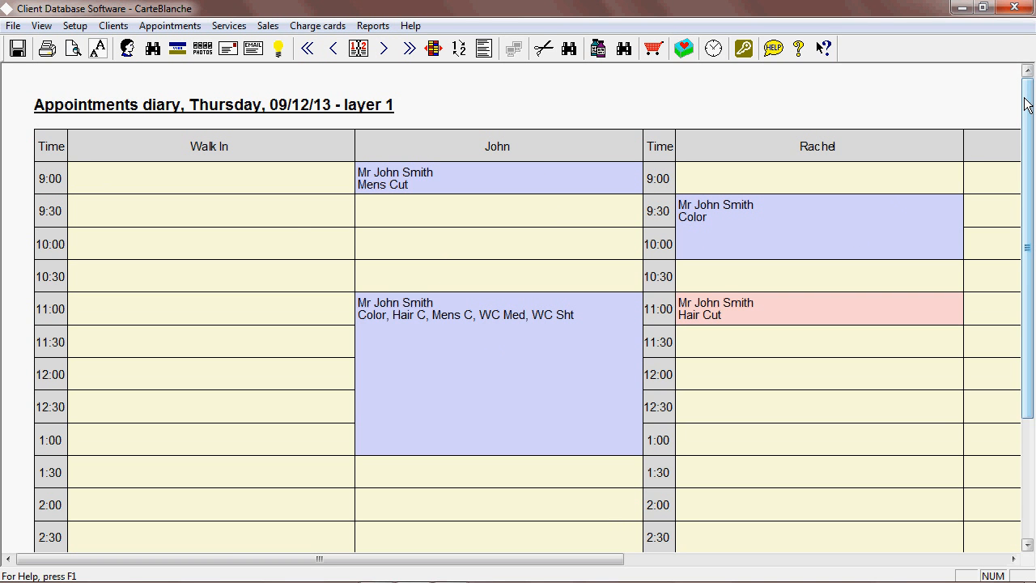
{"action": "left_click_drag", "start_coordinate": [1026, 104], "coordinate": [1032, 81]}
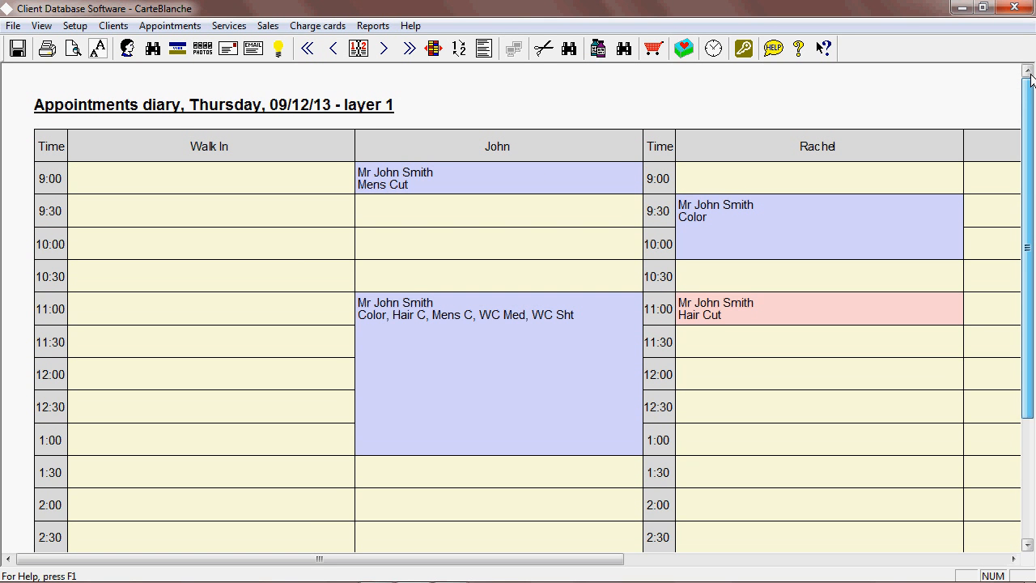